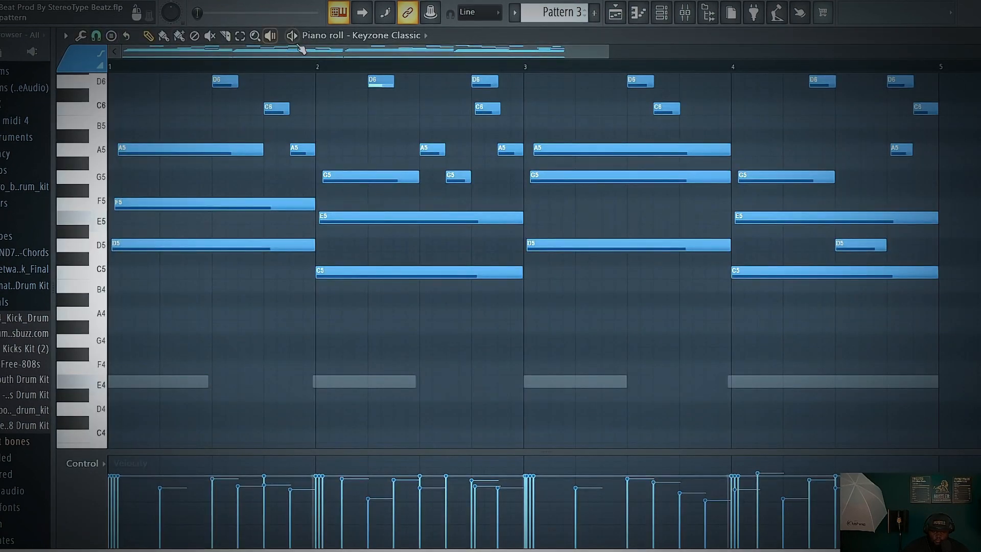
Play back the Keyzone Classic melody in the piano roll and examine its upper notes
key(space)
scroll(362, 314, up, 8)
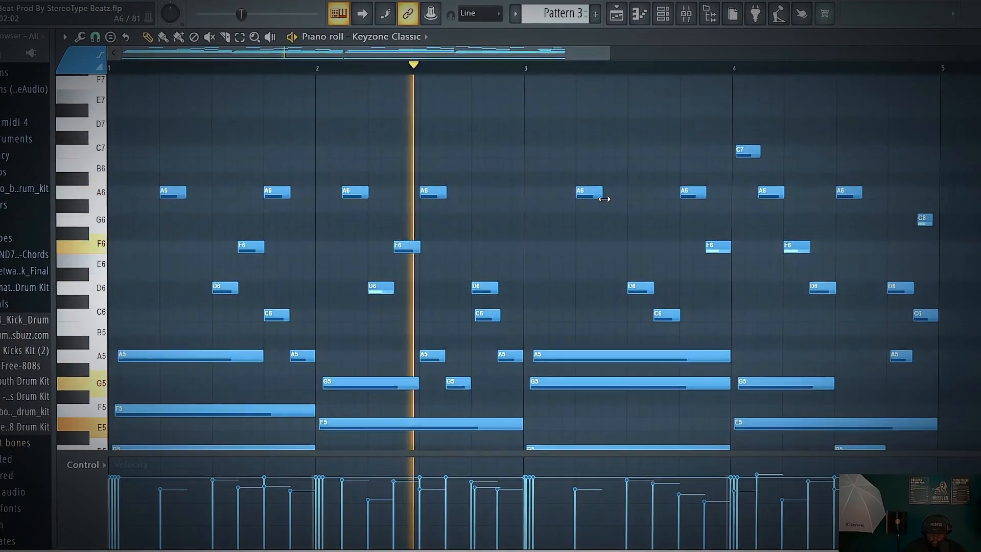
scroll(696, 242, down, 3)
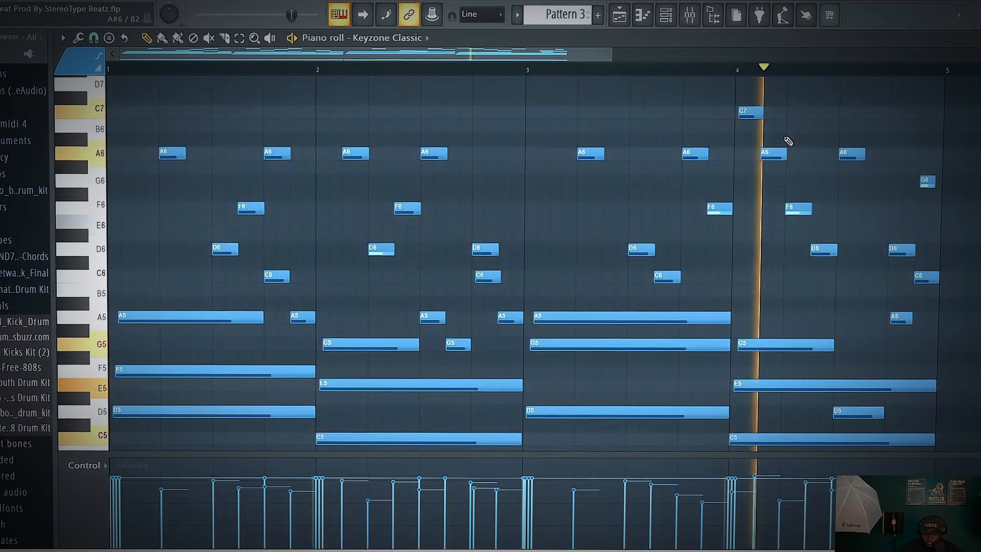
key(space)
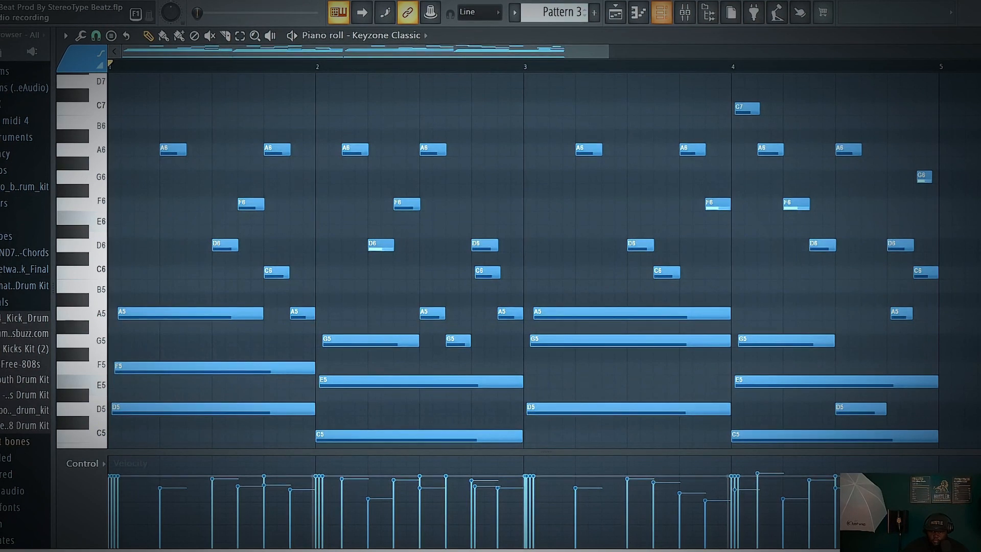
Inspect the Fruity Multiband Compressor and Fruity Reeverb 2 settings on the Keyzone Classic mixer track
click(688, 19)
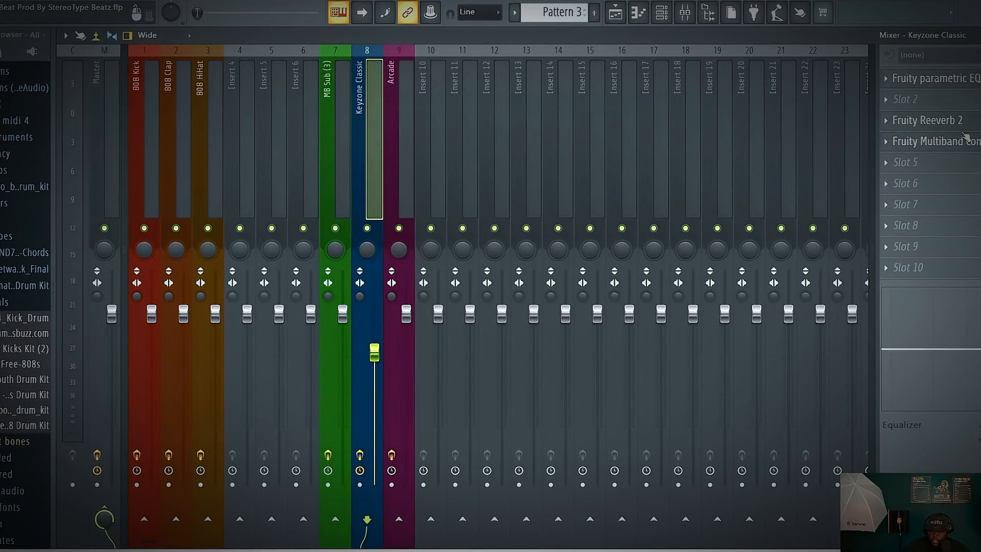
click(965, 147)
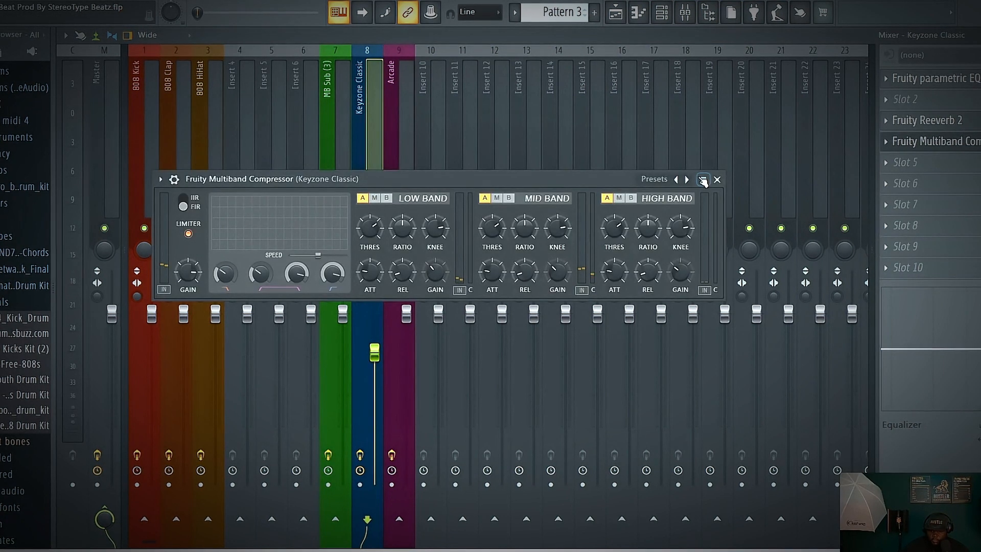
click(717, 179)
click(943, 121)
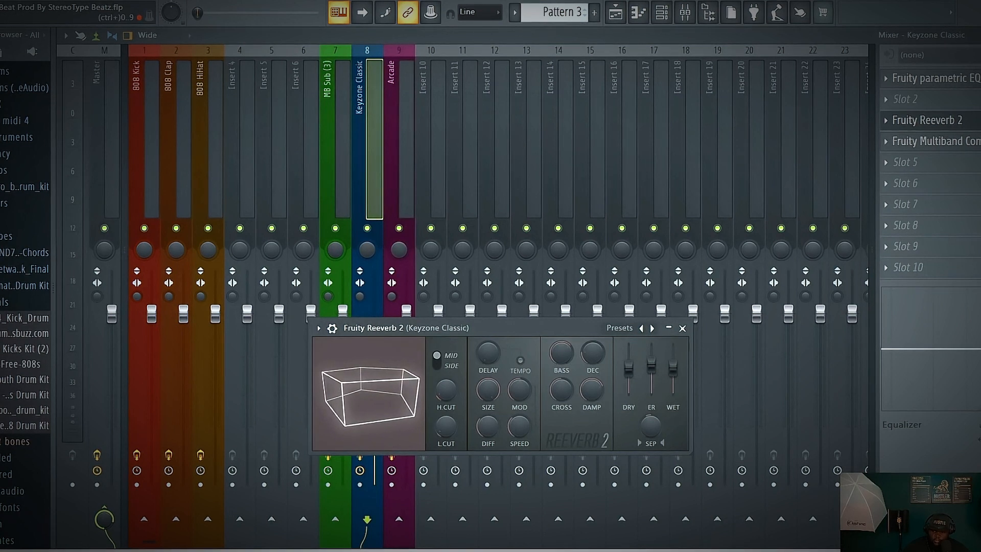
key(Escape)
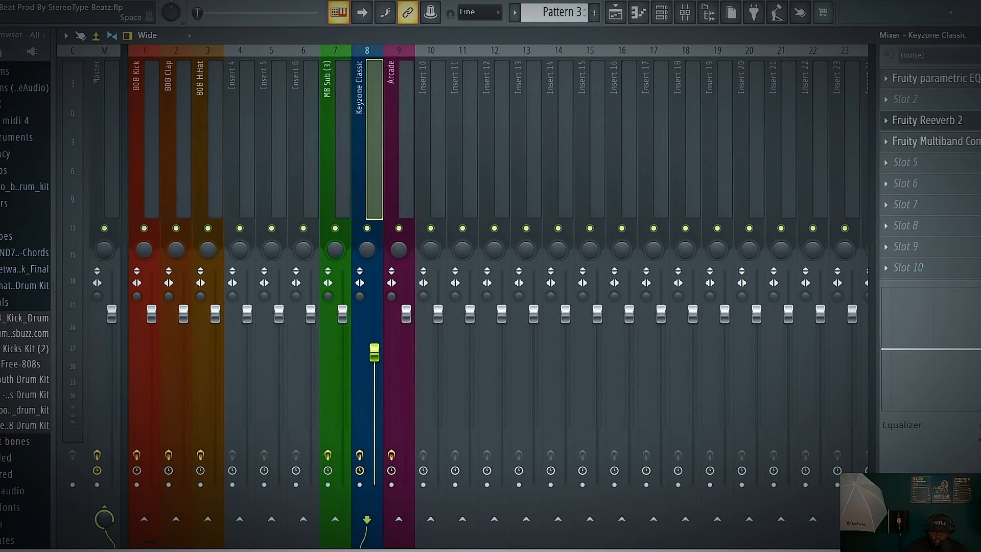
Play the pattern and examine the Fruity Reeverb 2 settings once more, closing the effect when done
key(space)
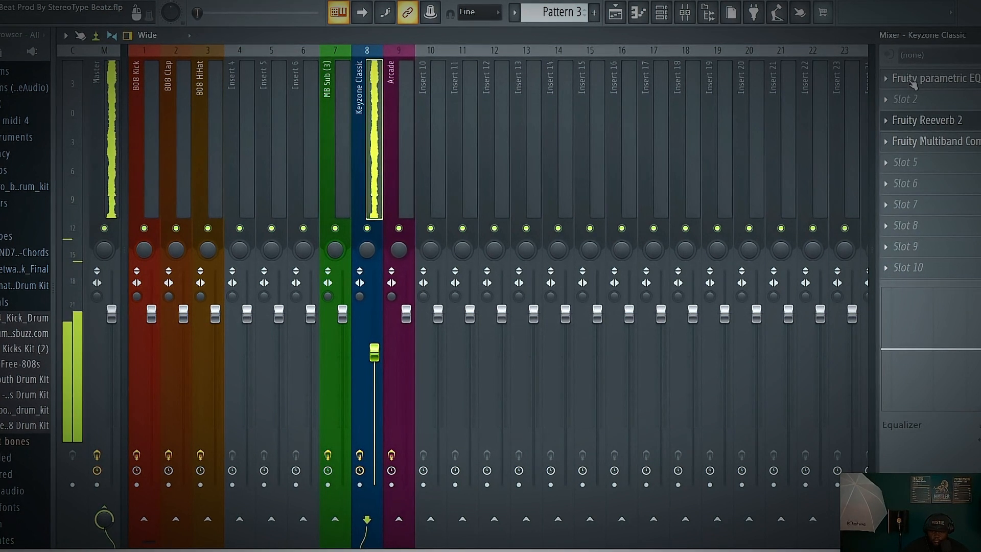
click(923, 122)
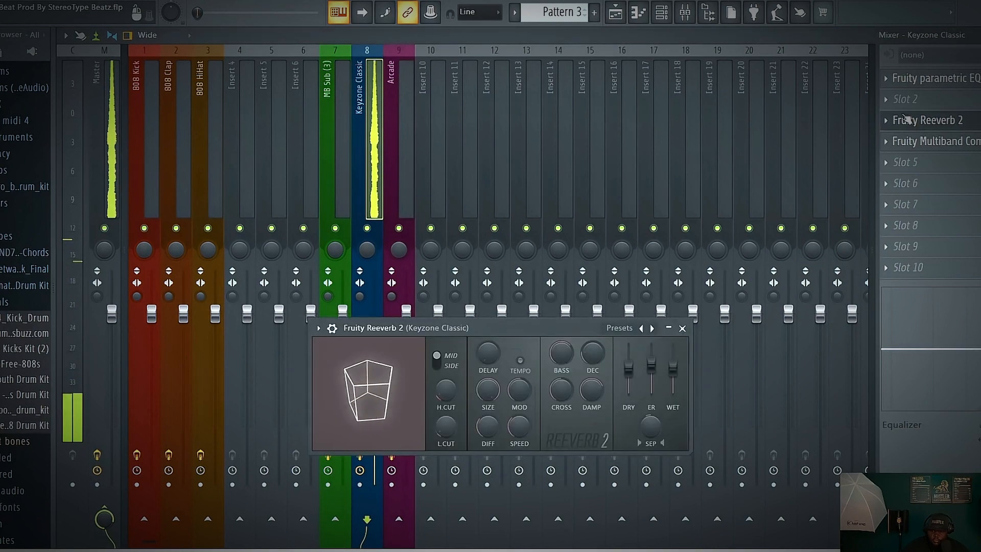
drag(500, 331, 522, 102)
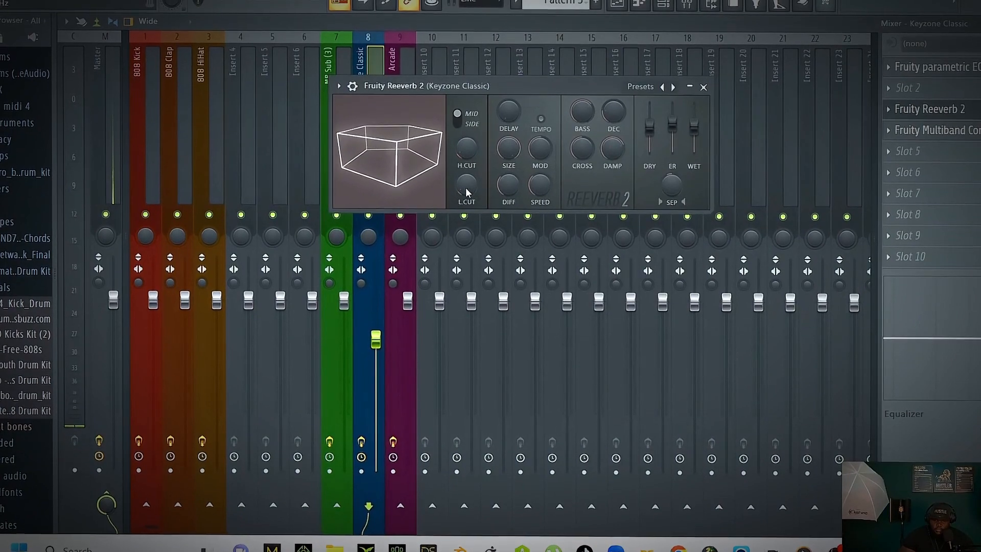
mouse_move(380, 143)
mouse_down()
mouse_move(411, 71)
mouse_move(388, 137)
mouse_up()
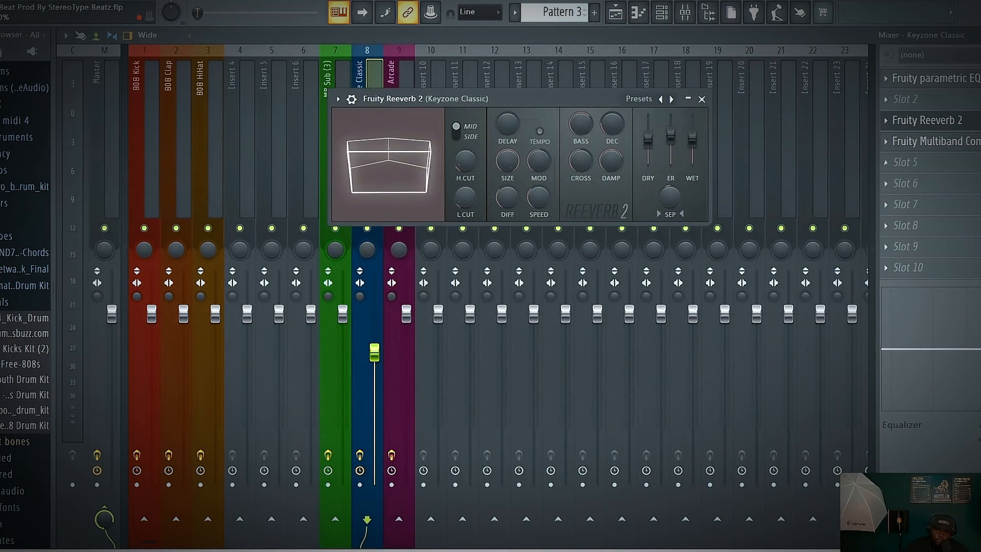
click(701, 100)
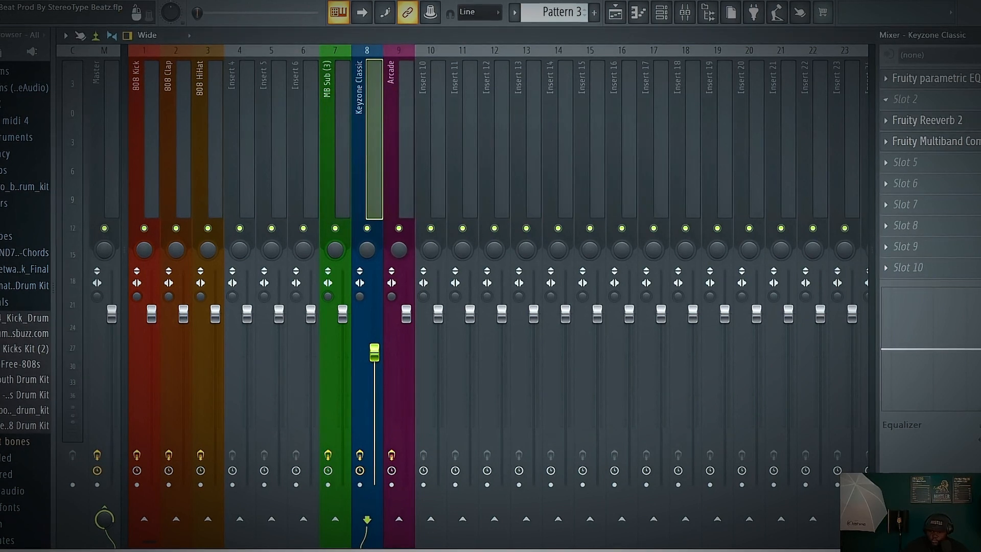
Load Gross Beat into effect slot 2 of the Keyzone Classic mixer track and reposition its window so everything fits
click(895, 102)
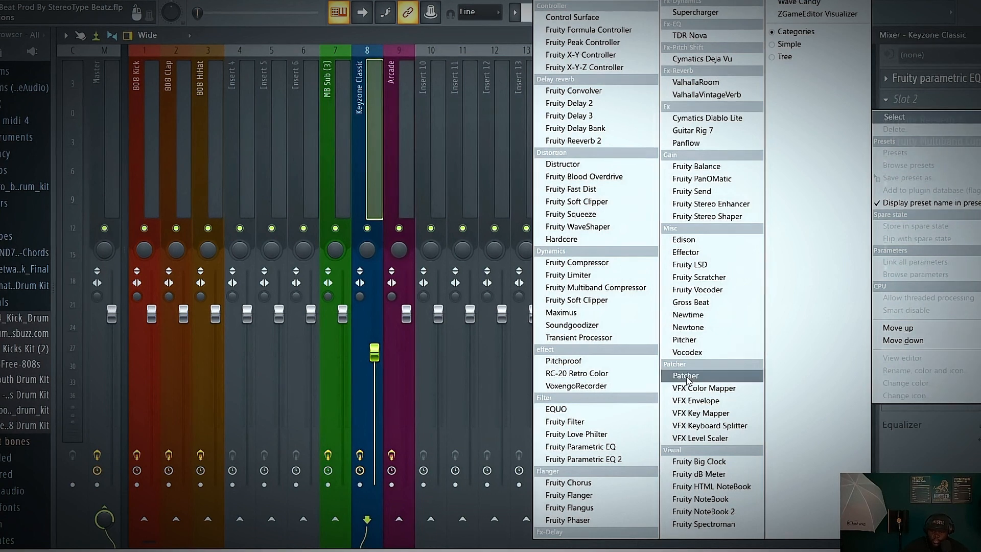
click(717, 303)
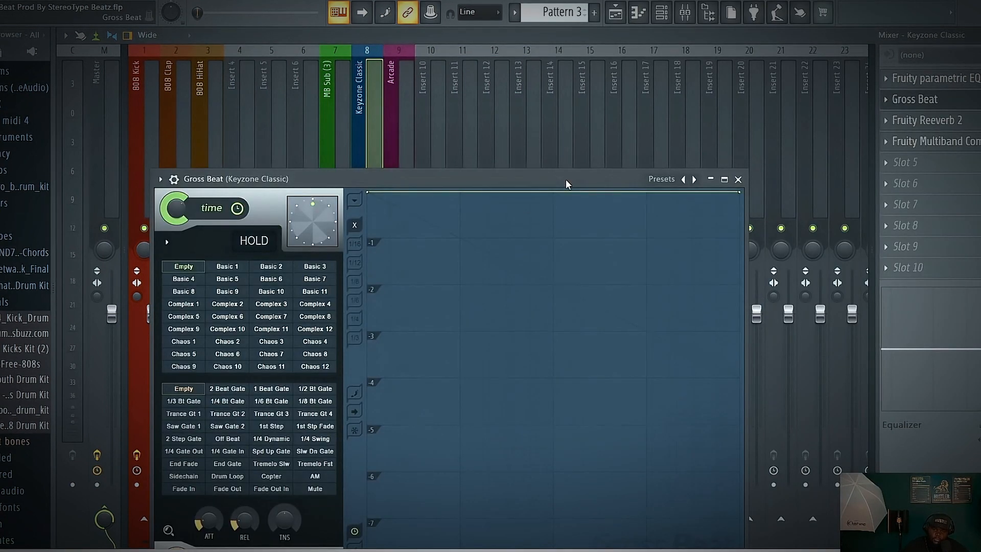
drag(565, 179, 657, 23)
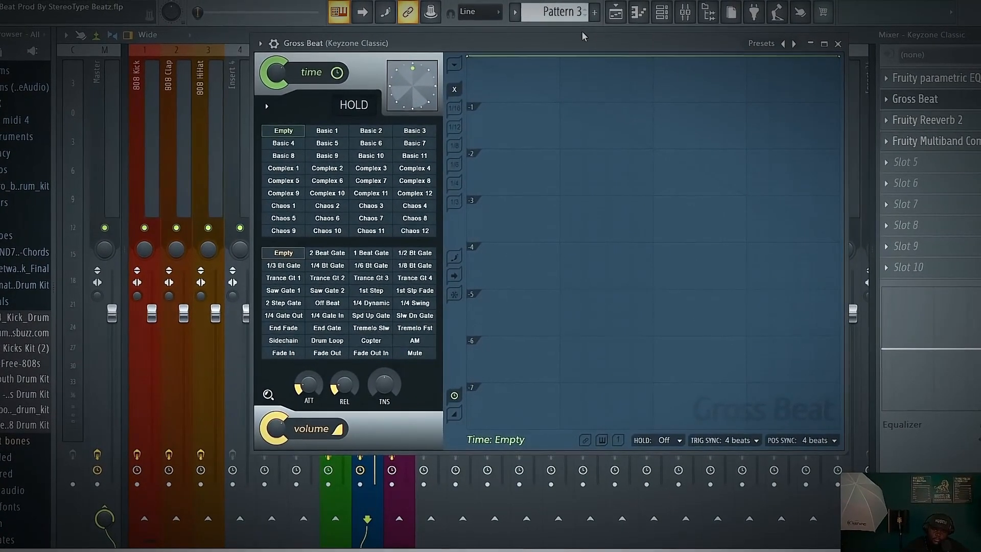
mouse_move(582, 37)
mouse_down()
mouse_move(725, 34)
mouse_move(648, 48)
mouse_move(662, 63)
mouse_move(618, 39)
mouse_move(496, 51)
mouse_move(561, 30)
mouse_move(602, 33)
mouse_move(579, 31)
mouse_up()
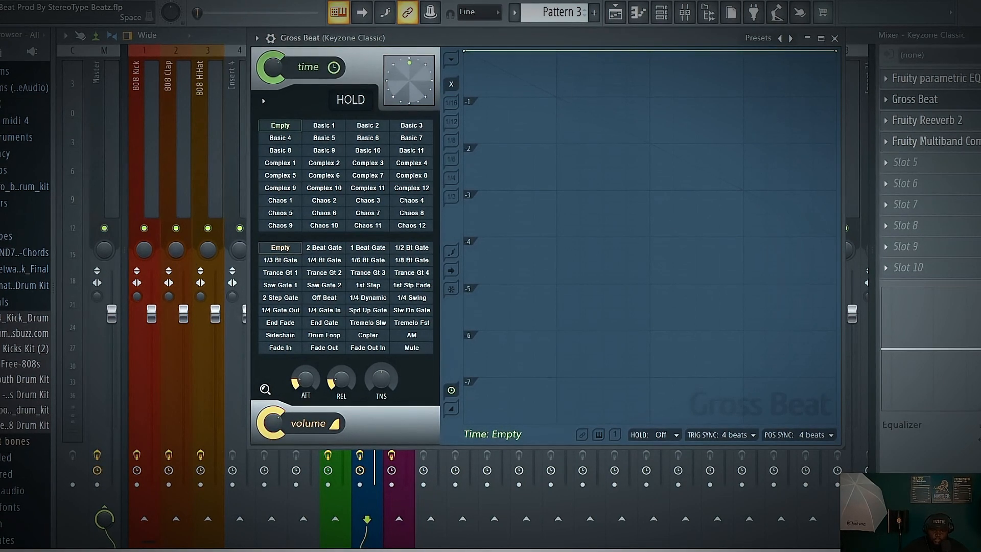
Audition the Gross Beat time presets Basic 4, 5, 2, 3, 7 and 1 during playback, then reset the time preset to Empty
key(space)
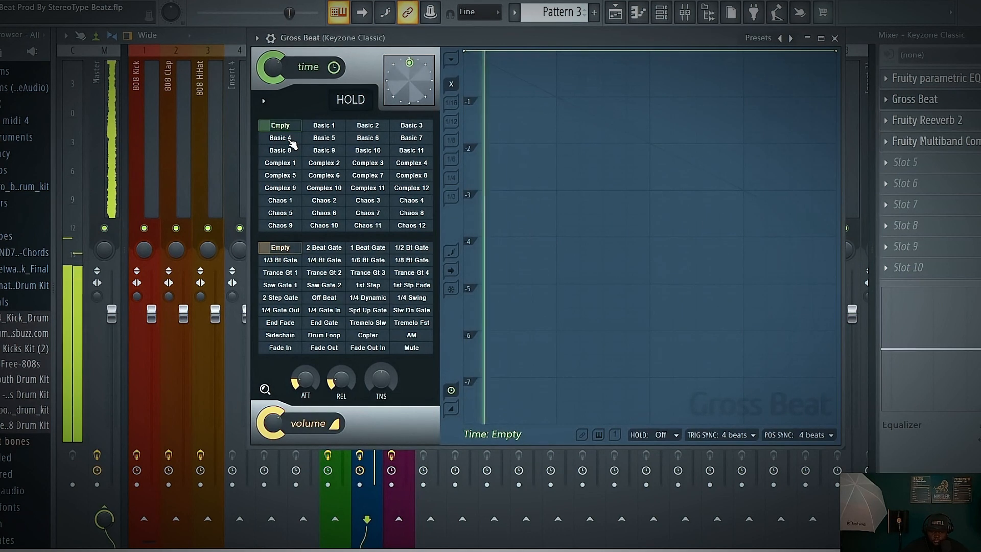
click(290, 140)
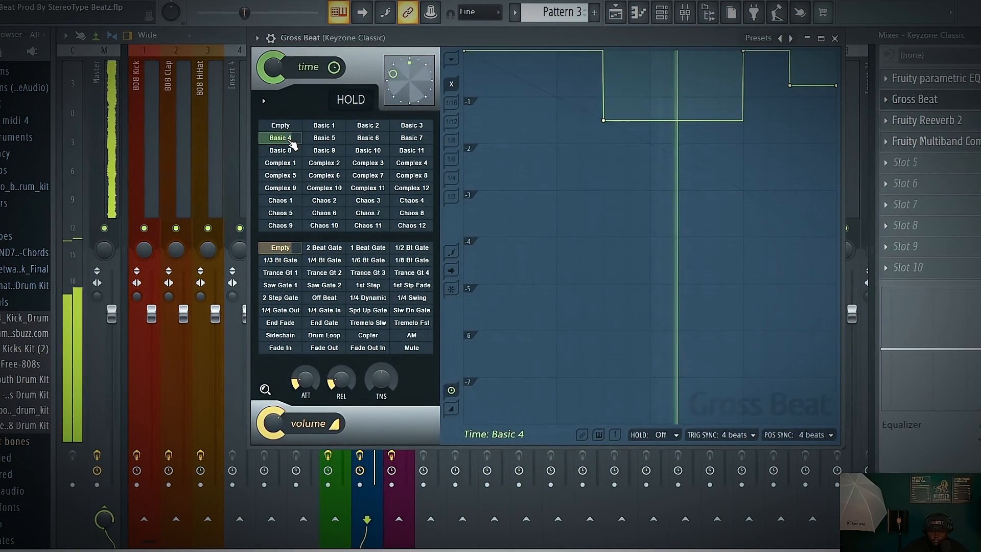
click(334, 141)
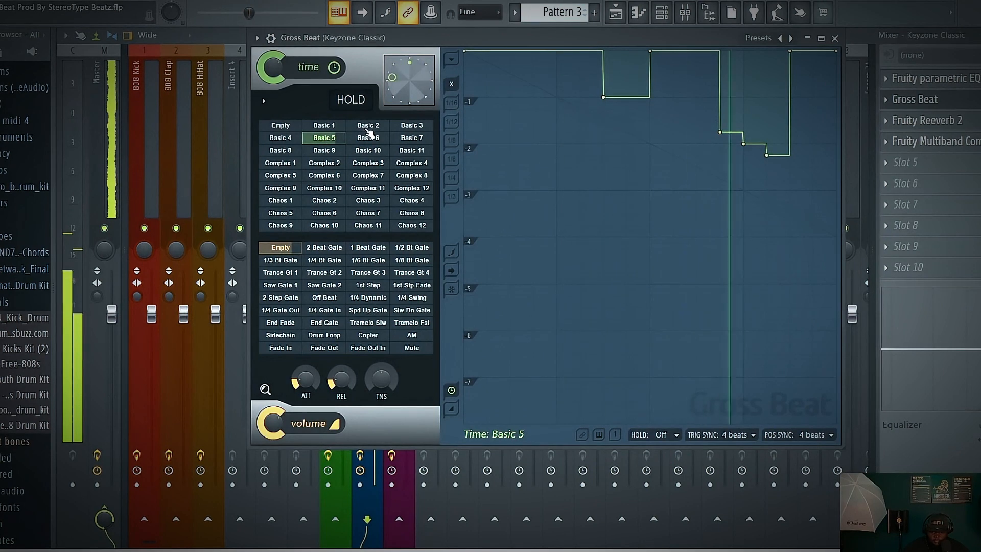
click(368, 126)
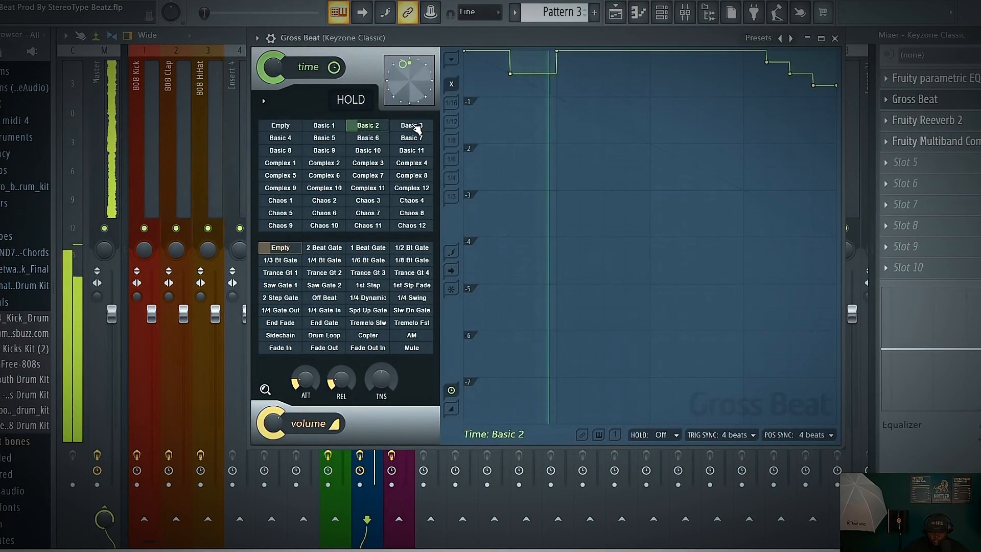
click(412, 125)
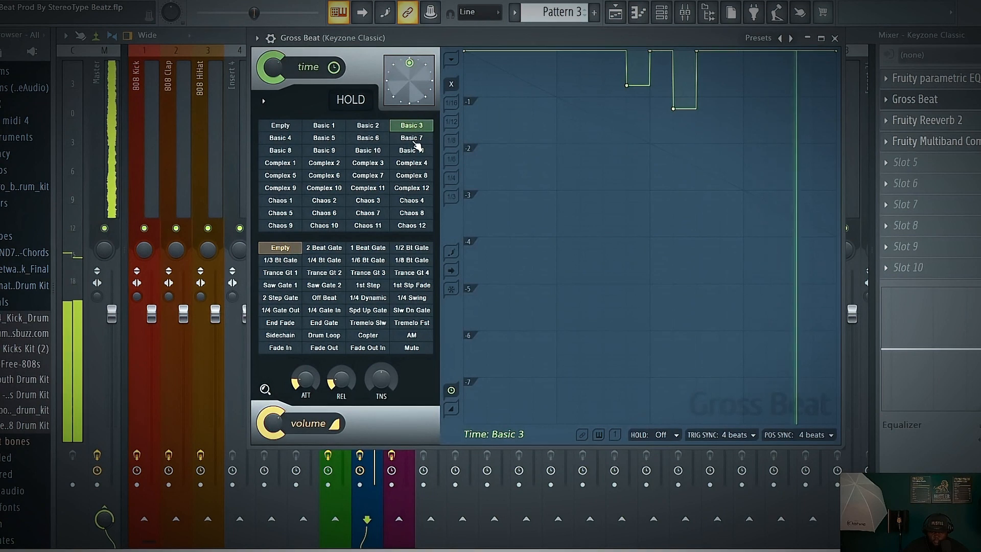
click(409, 141)
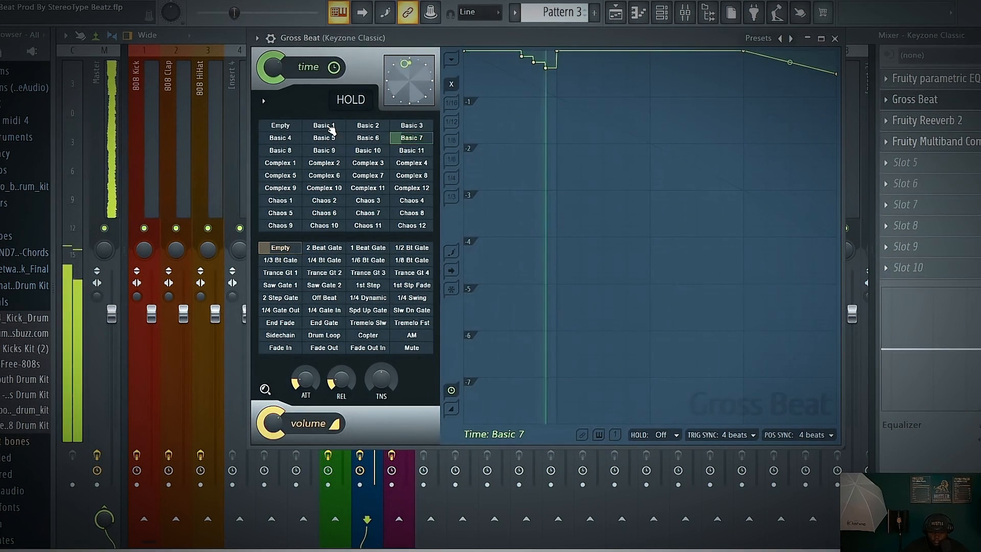
click(329, 128)
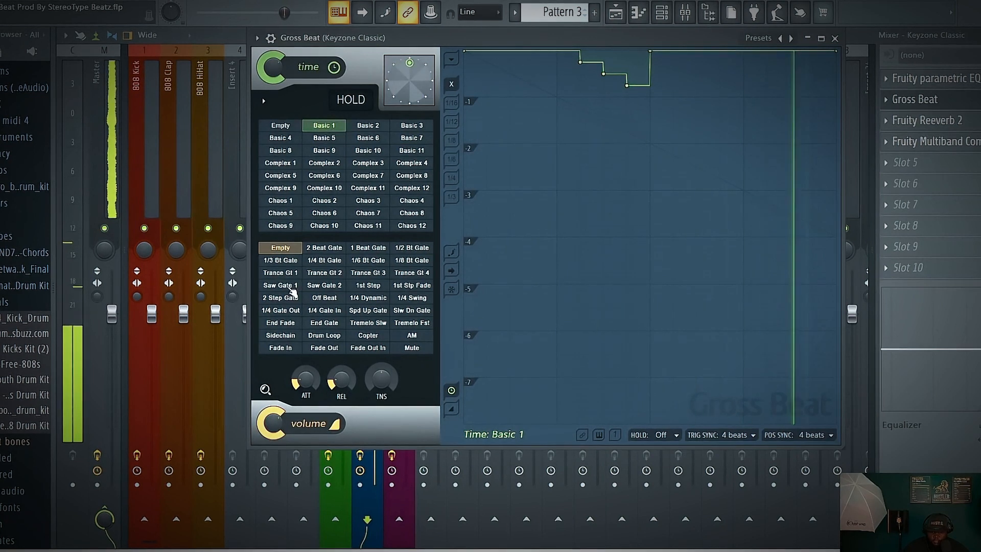
click(280, 126)
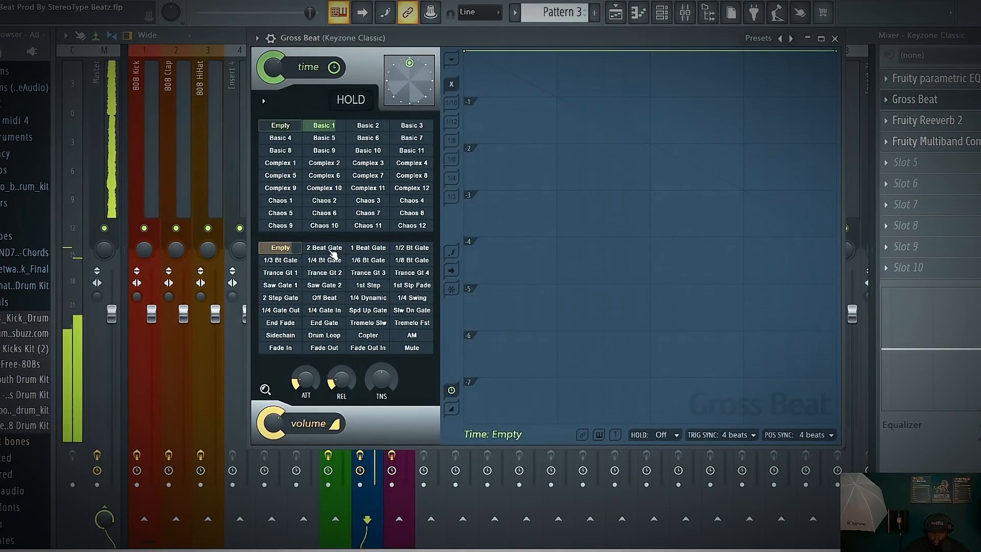
Audition the Gross Beat volume presets 2 Beat Gate, 1/2 Bt Gate and 1/3 Bt Gate on the melody
click(331, 249)
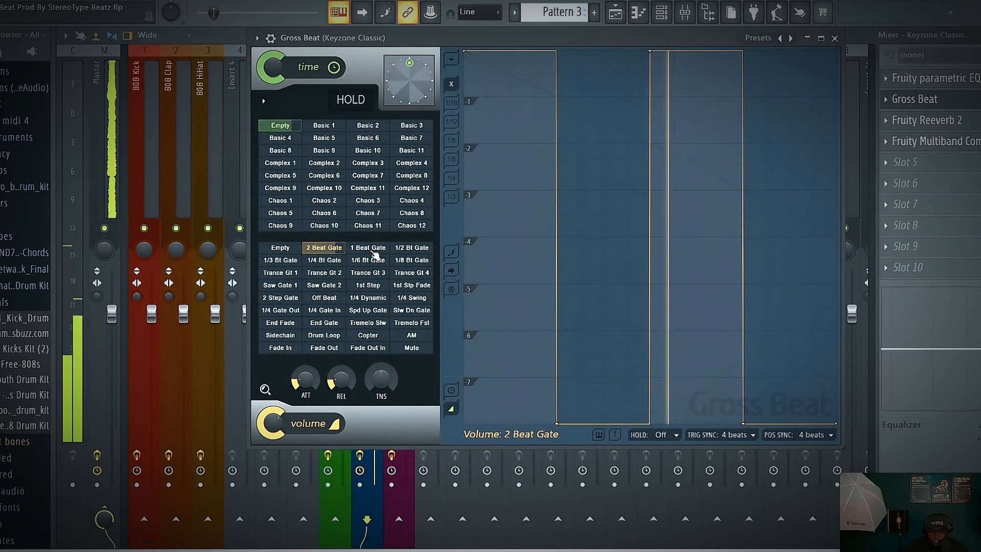
click(410, 249)
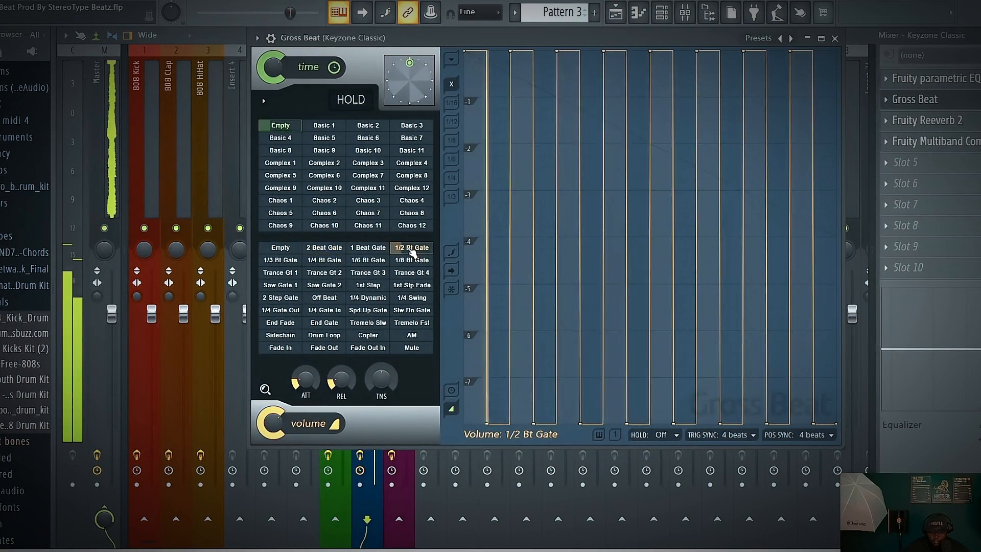
click(289, 261)
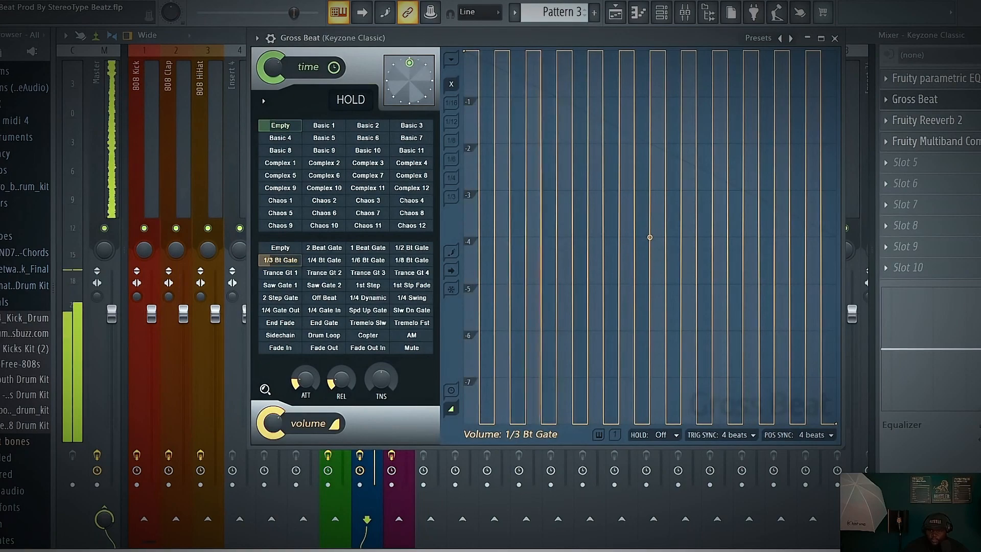
Close the open windows, play the full song and reopen Gross Beat on the Keyzone Classic mixer track
key(Escape)
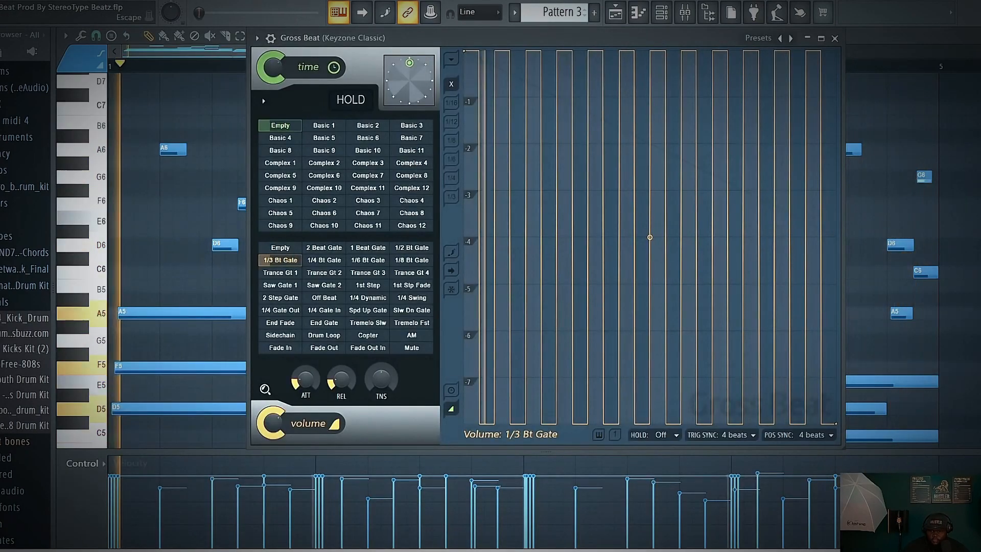
key(Escape)
key(Escape)
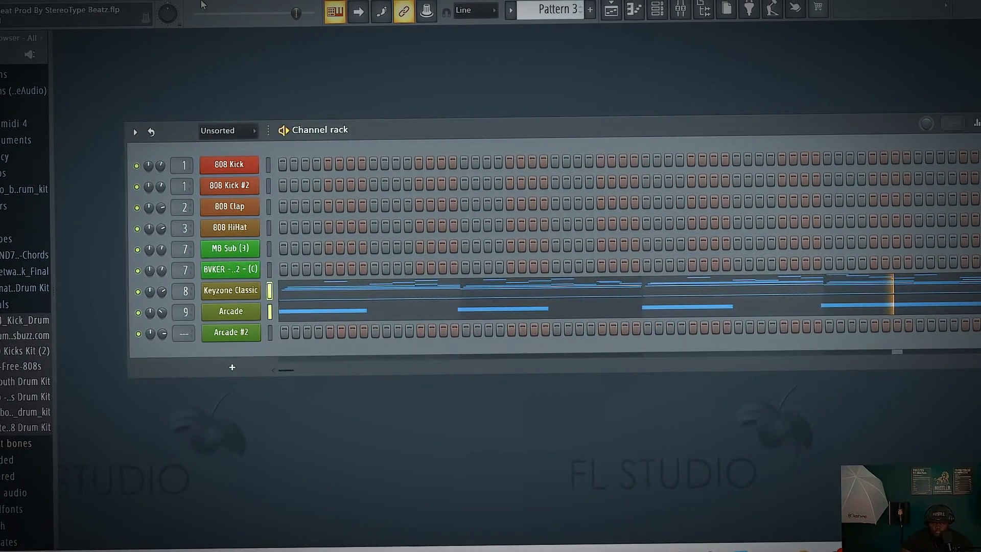
click(249, 1)
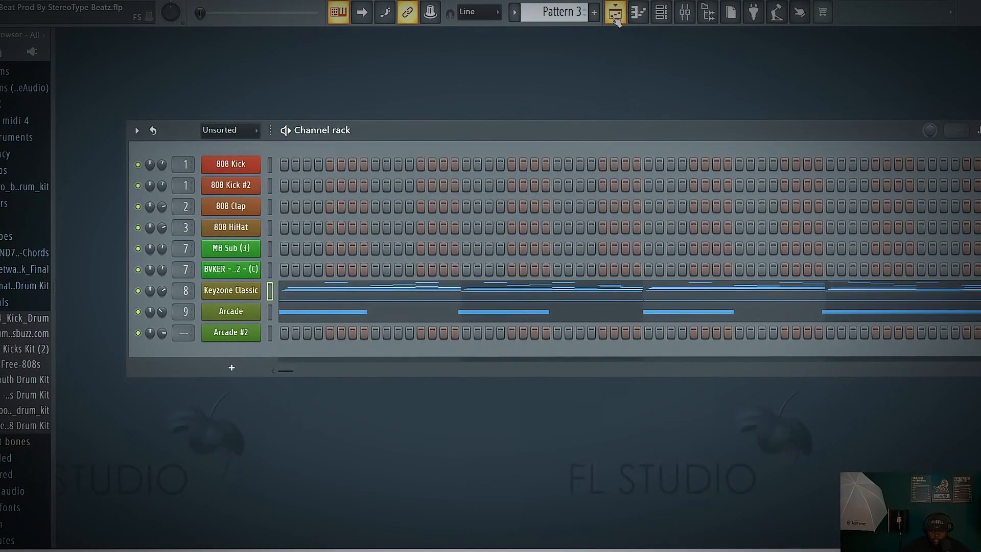
click(685, 18)
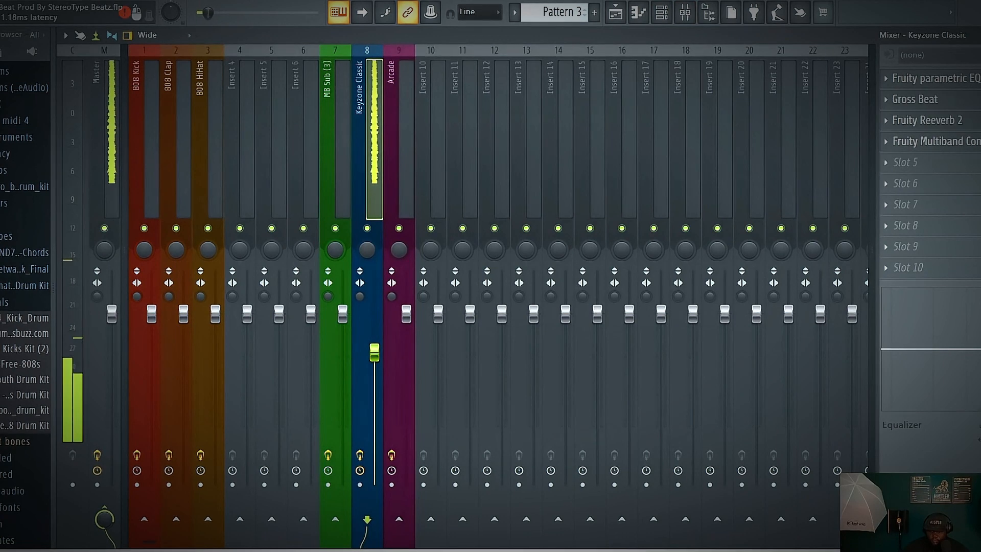
click(943, 109)
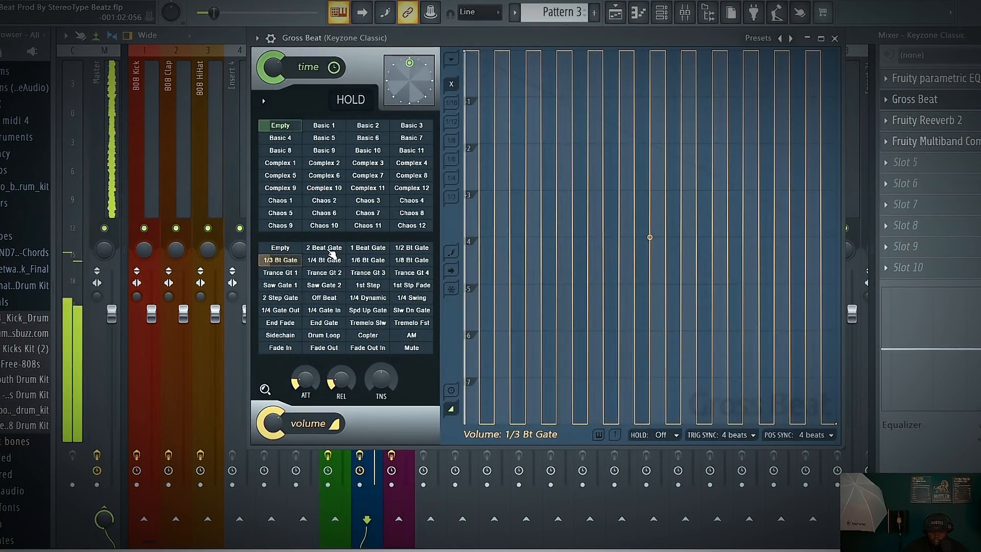
Try gate volume presets against the drums, then reset the volume preset to Empty and apply the Basic 3 time preset
click(367, 248)
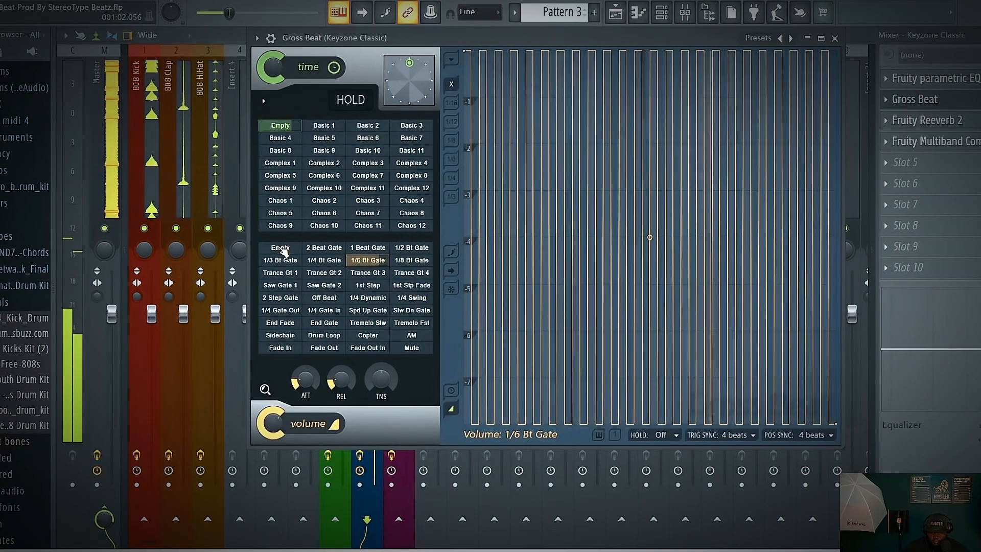
click(280, 248)
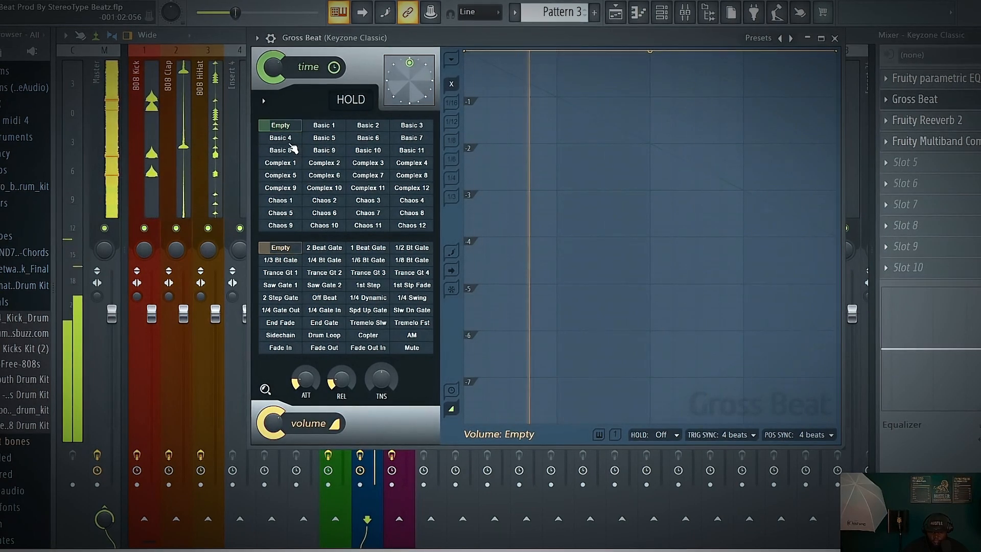
click(408, 128)
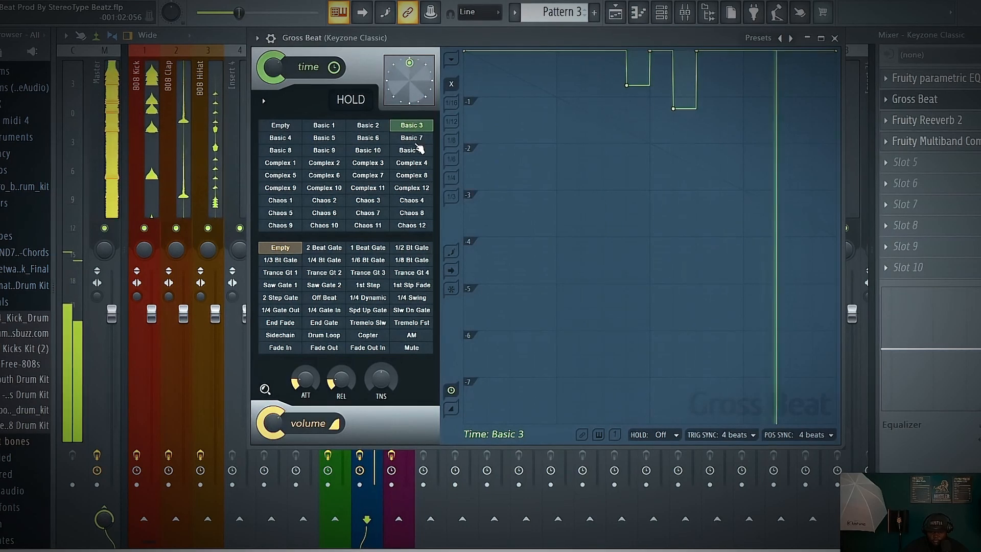
Audition the Gross Beat time presets Basic 11, Basic 10 and Basic 8, reset the time preset to Empty and stop playback
click(416, 141)
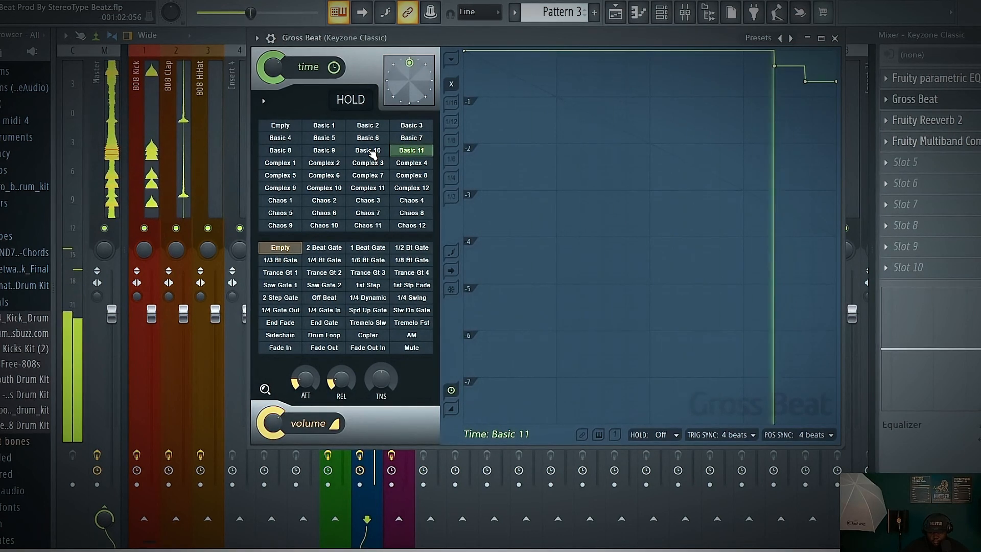
click(370, 152)
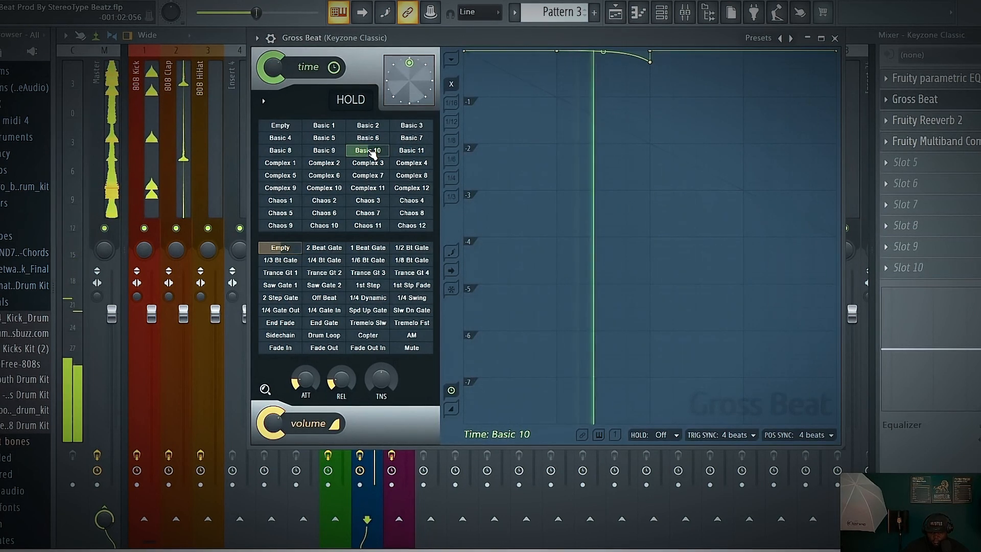
click(286, 151)
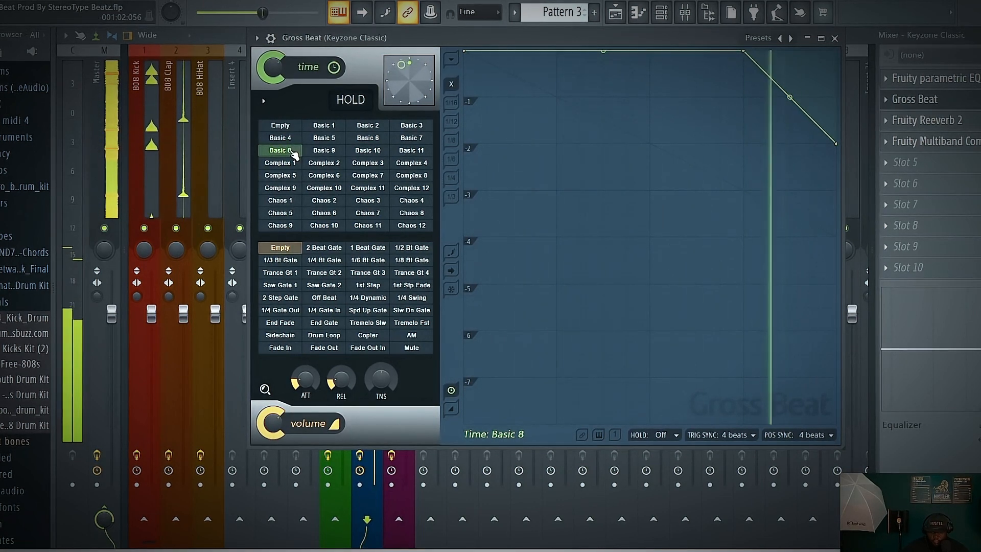
click(282, 126)
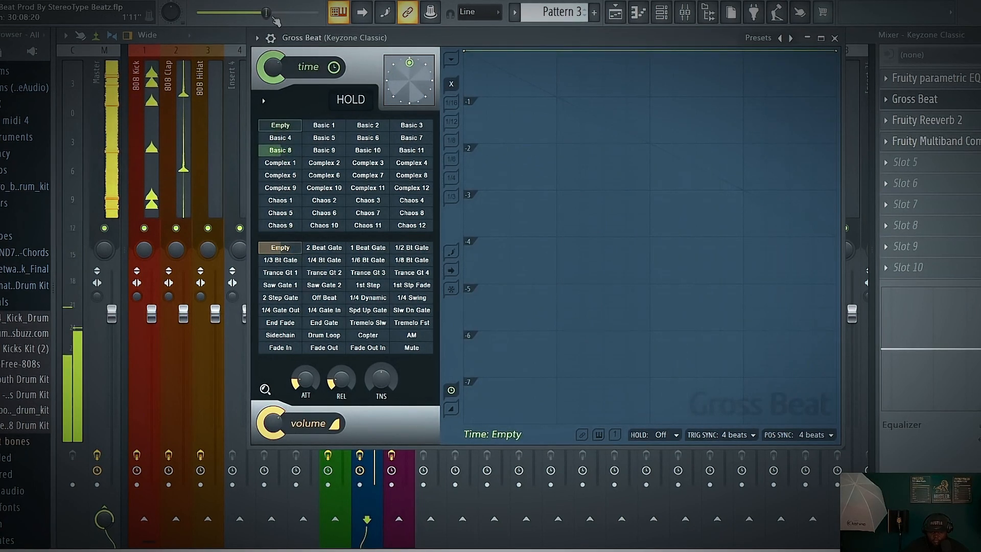
key(space)
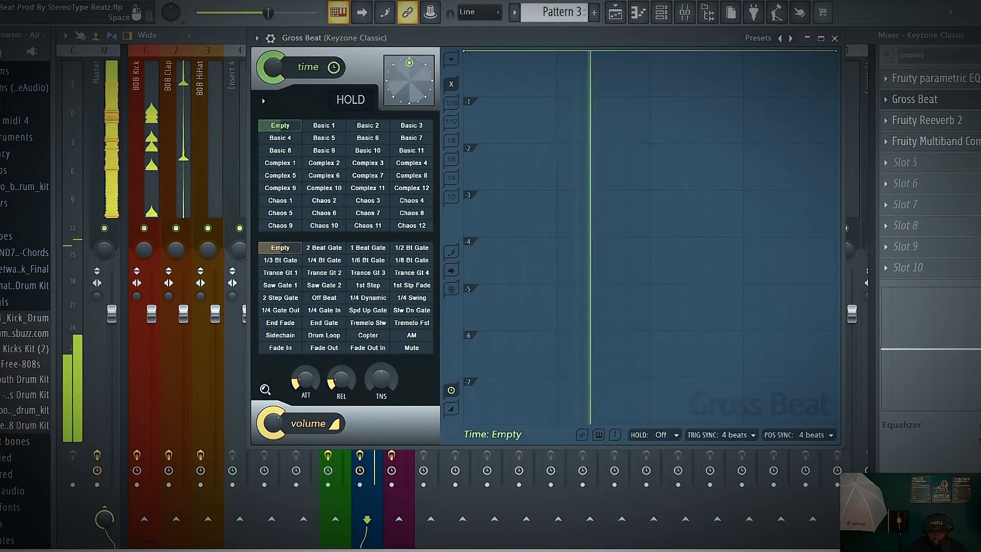
key(space)
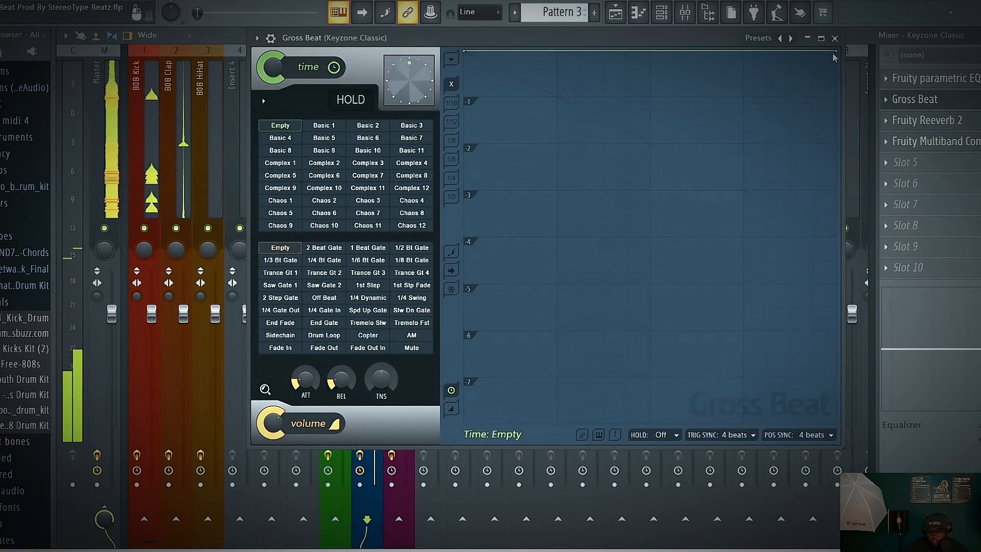
Close Gross Beat and delete it from the Keyzone Classic mixer track
click(840, 40)
right_click(905, 99)
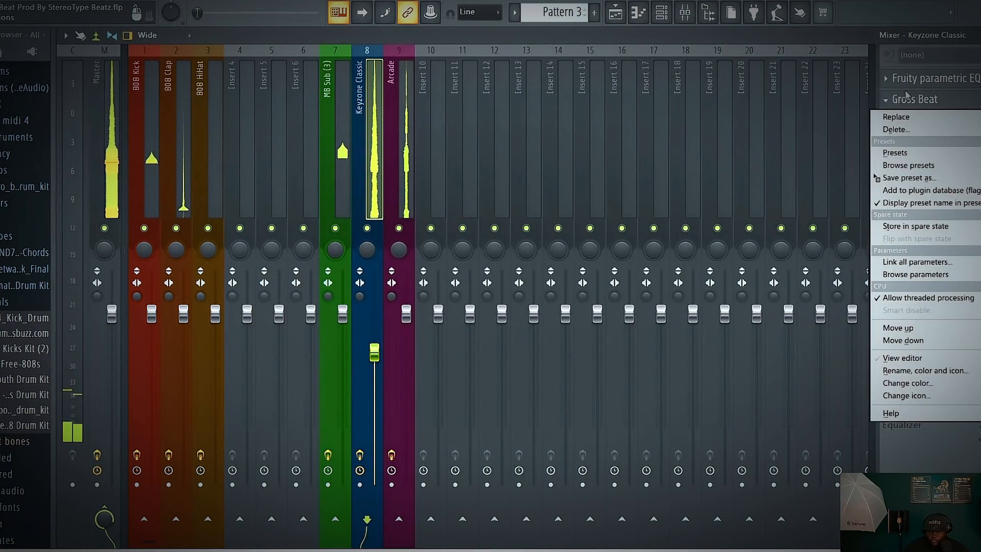
click(912, 131)
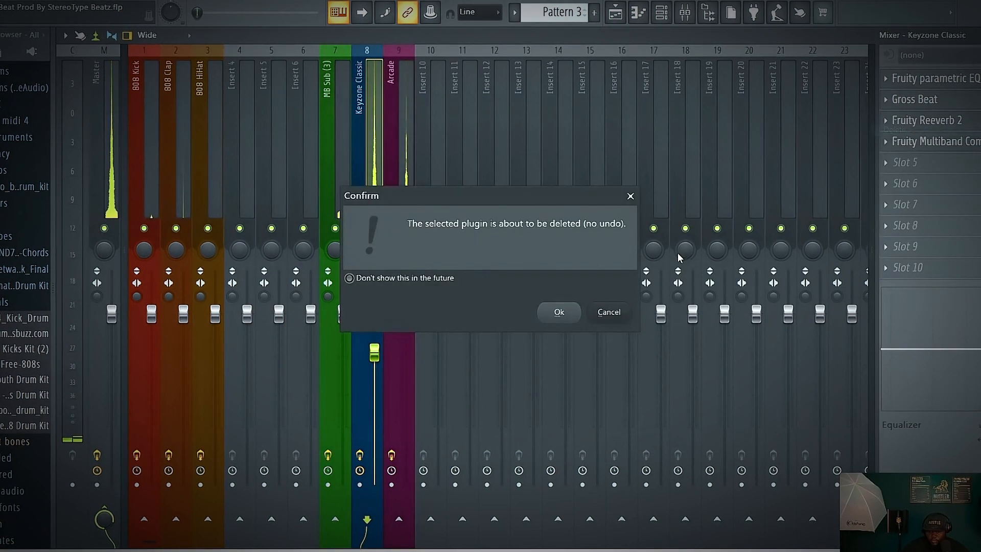
click(559, 311)
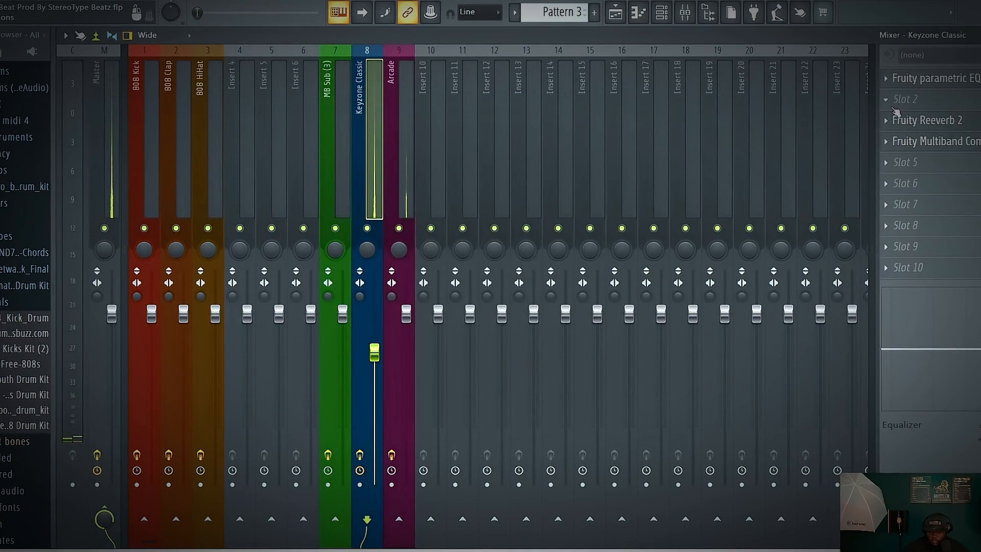
Add Fruity Love Philter to slot 2 of the Keyzone Classic mixer track and load its Melodic bandpass filter preset
click(889, 104)
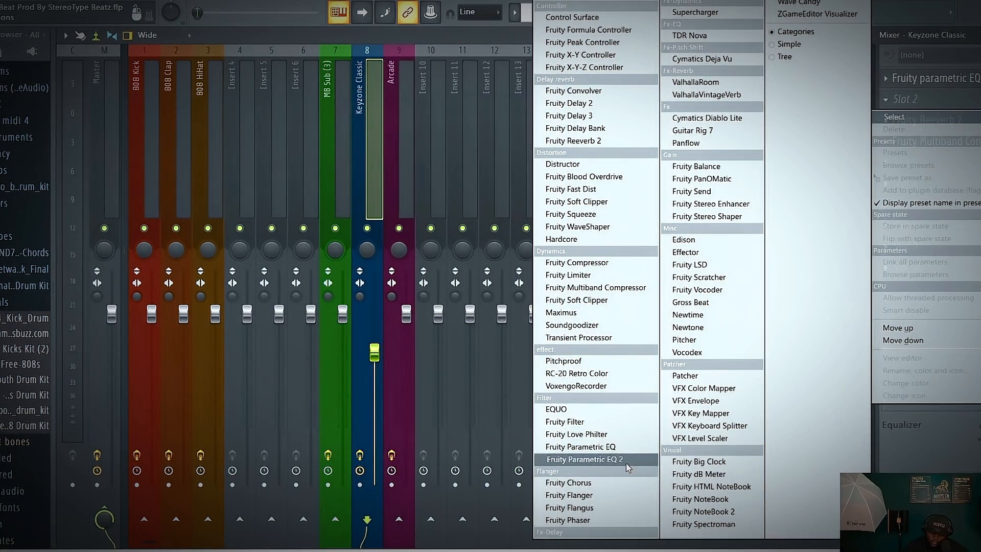
click(622, 434)
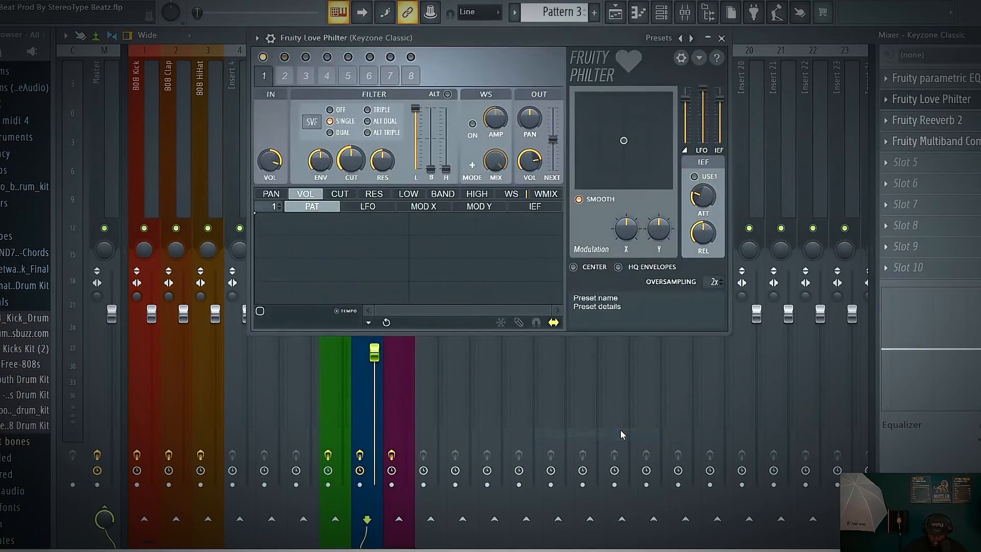
click(259, 44)
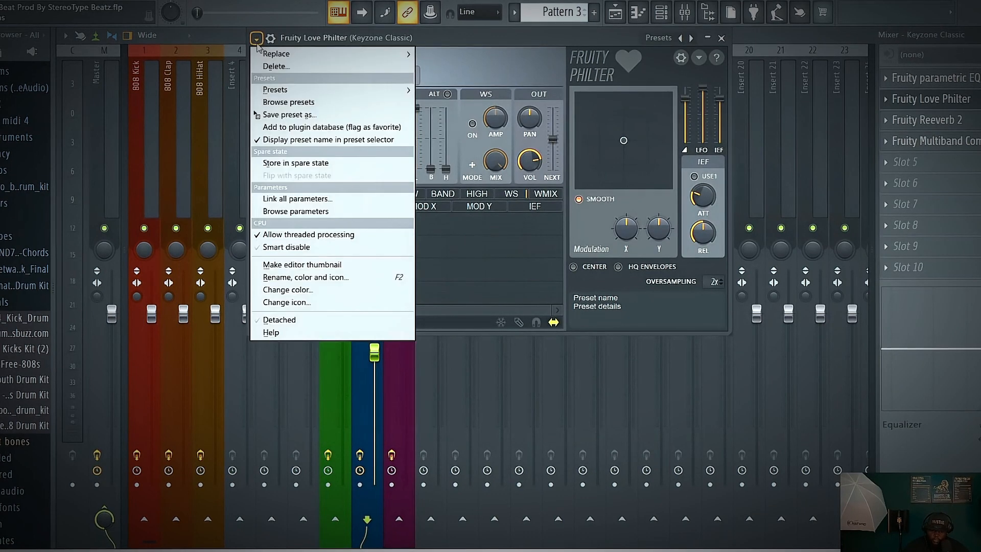
mouse_move(327, 97)
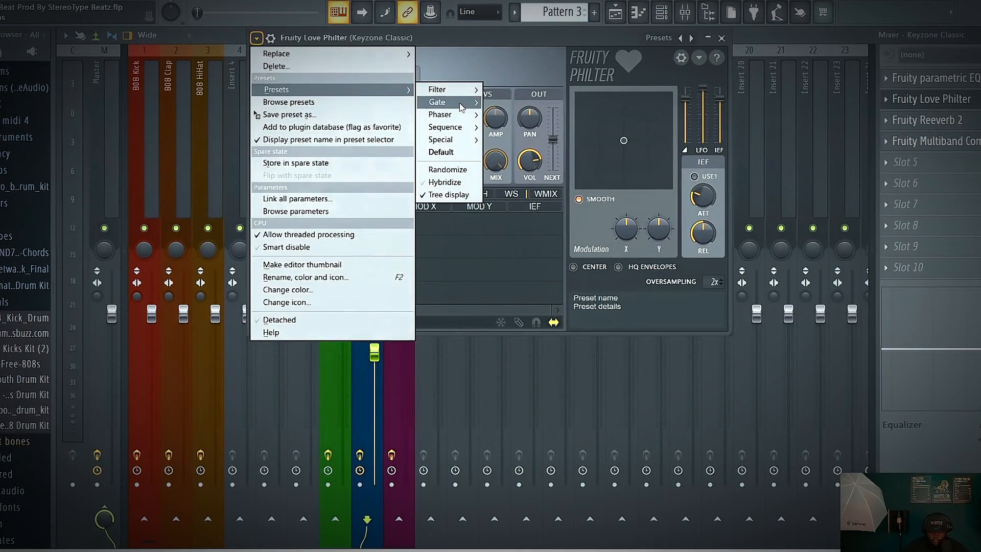
mouse_move(468, 88)
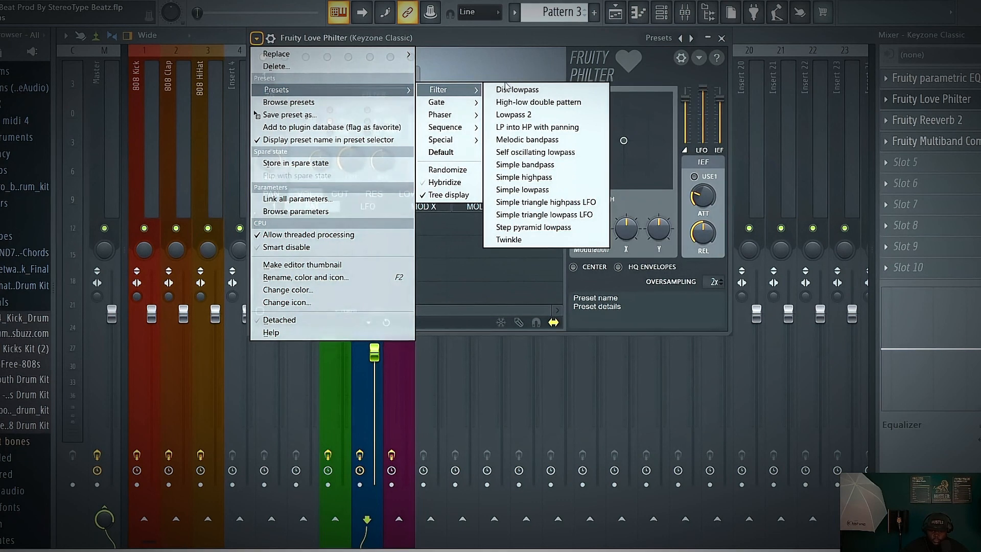
click(555, 147)
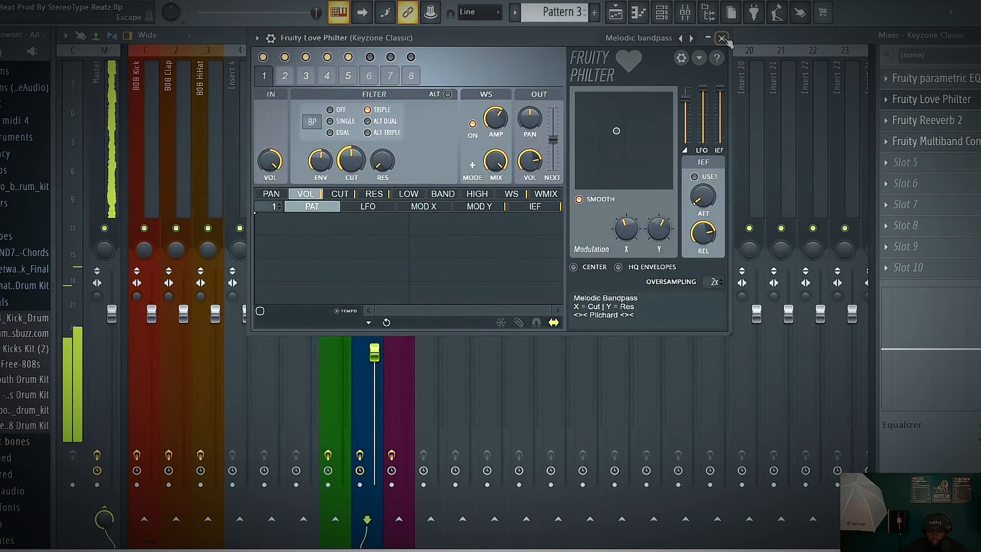
click(692, 38)
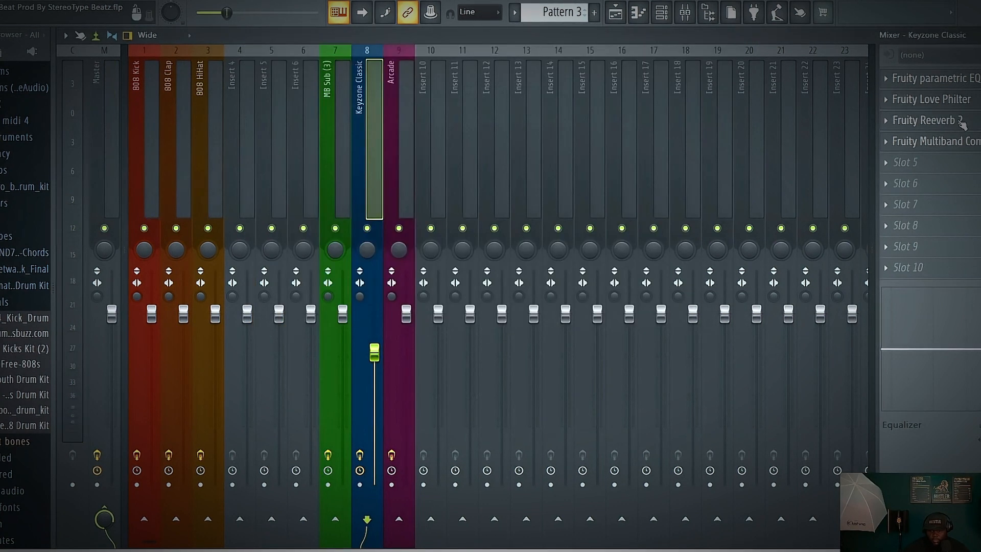
click(892, 167)
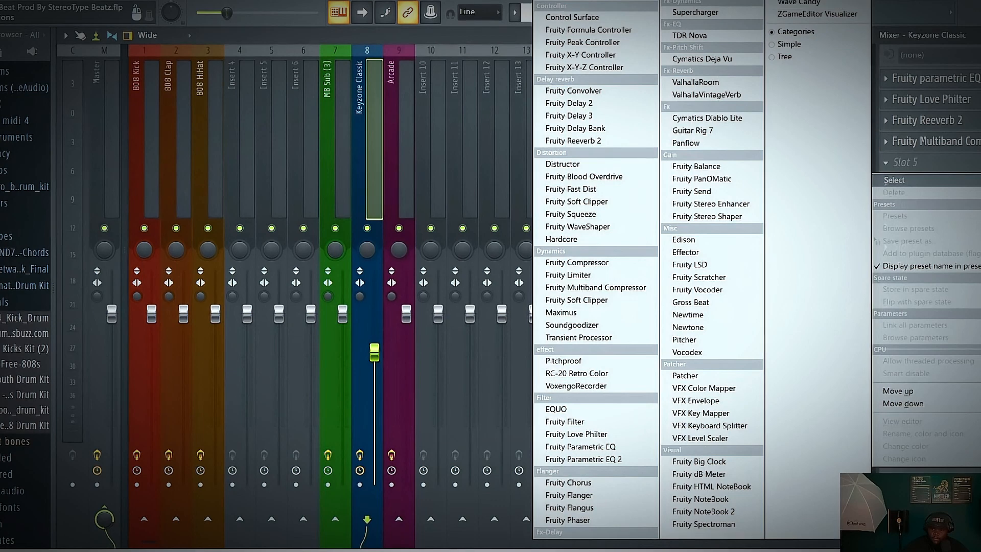
key(Escape)
key(Escape)
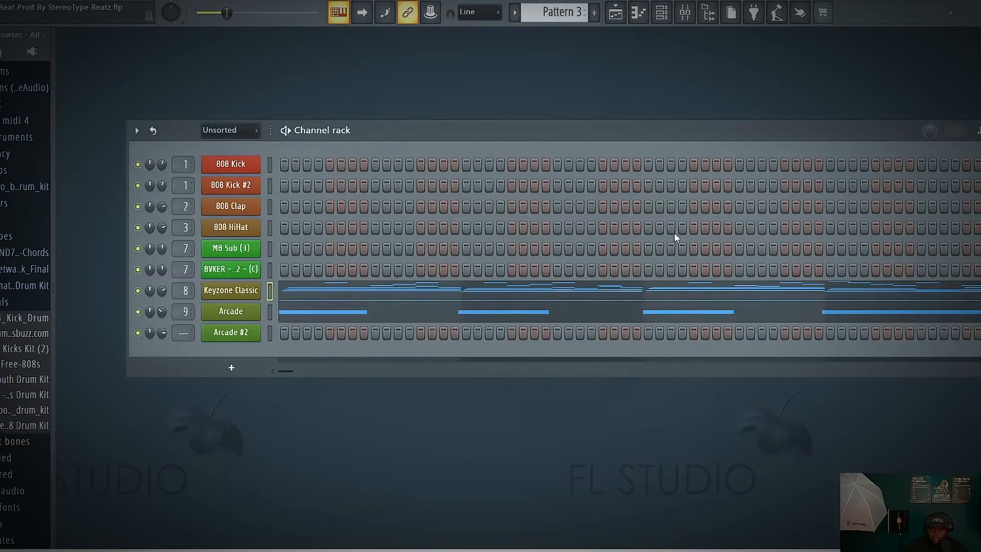
View the Keyzone Classic notes of Pattern 3 in the piano roll and close it
click(352, 291)
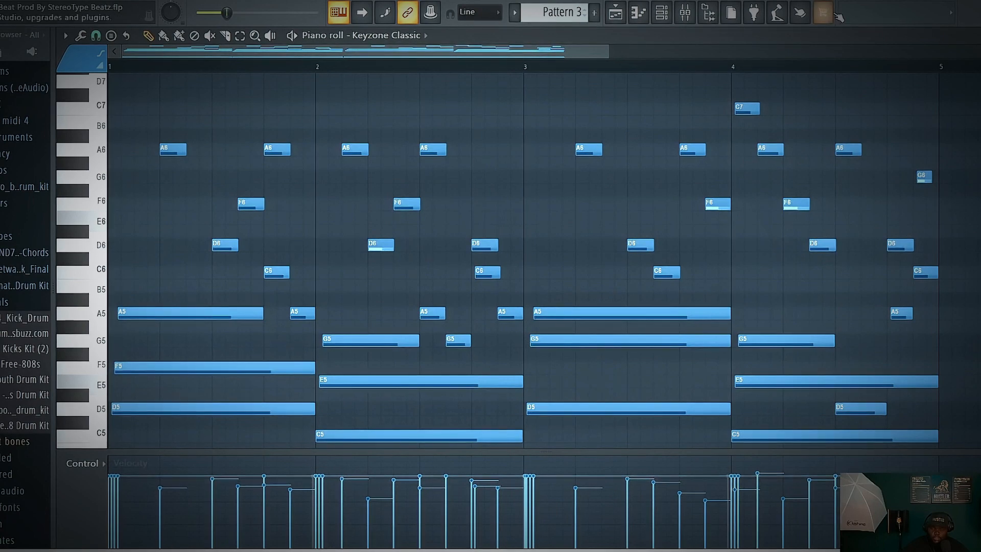
key(Escape)
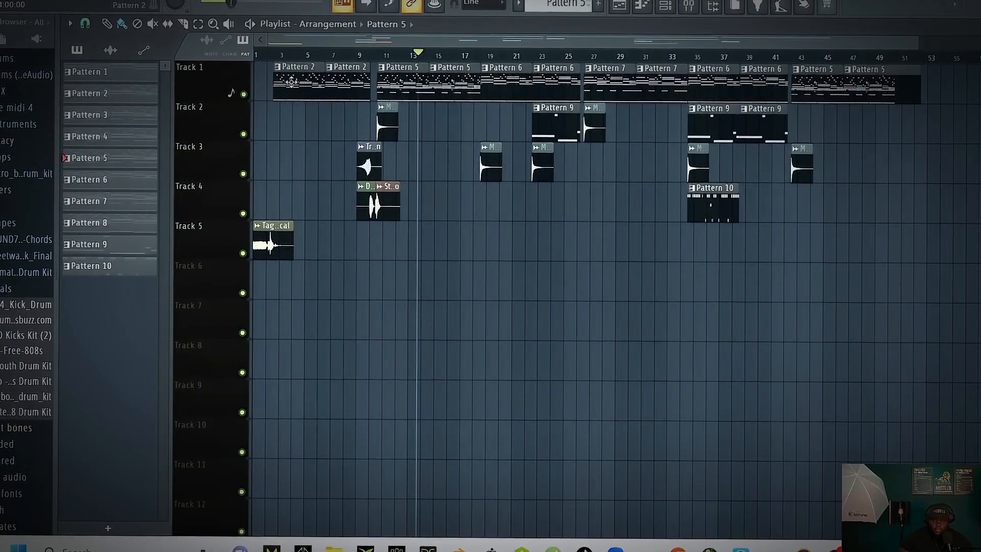
Play the song arrangement in sections, starting at the first Pattern 2 clip, the first Pattern 5 clip and the closing Pattern 5 clips
click(272, 59)
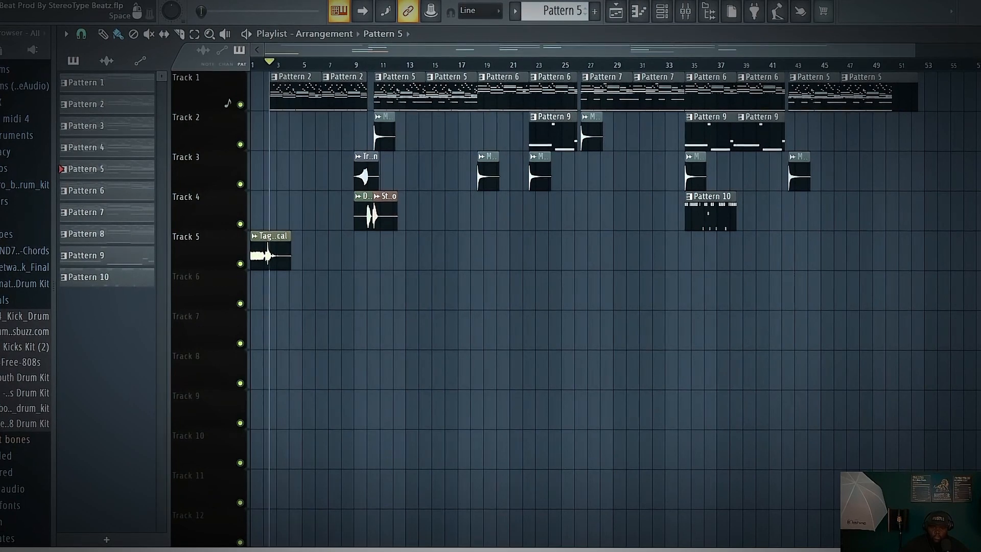
key(space)
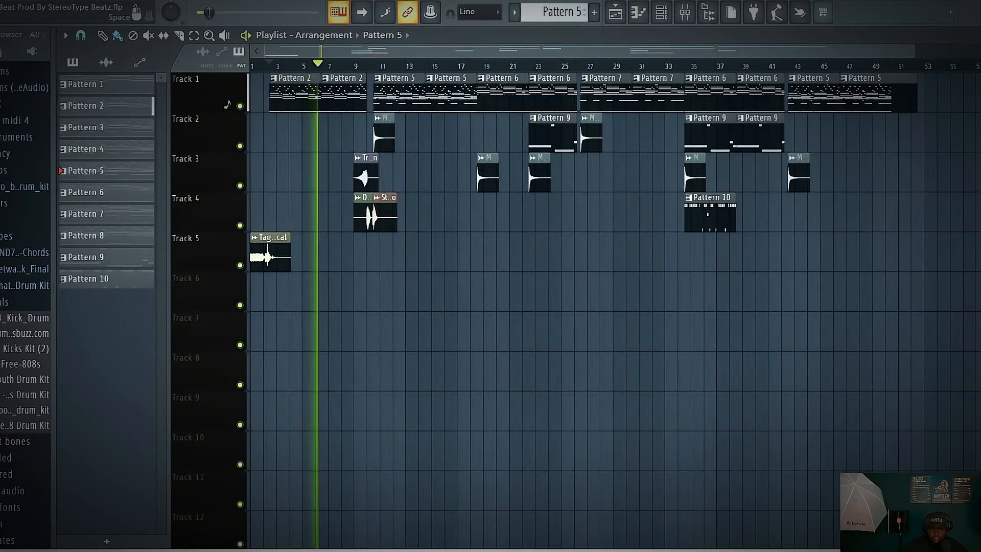
key(space)
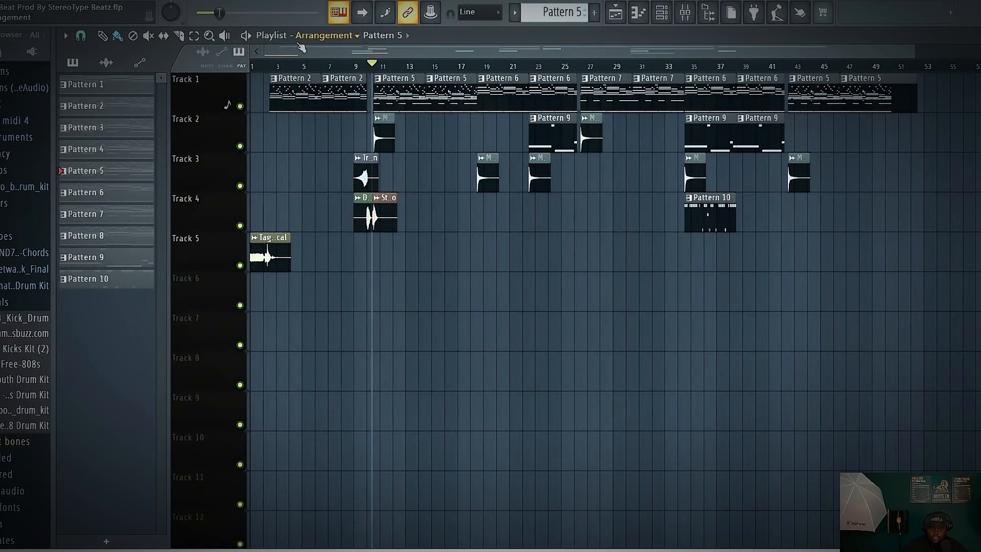
key(space)
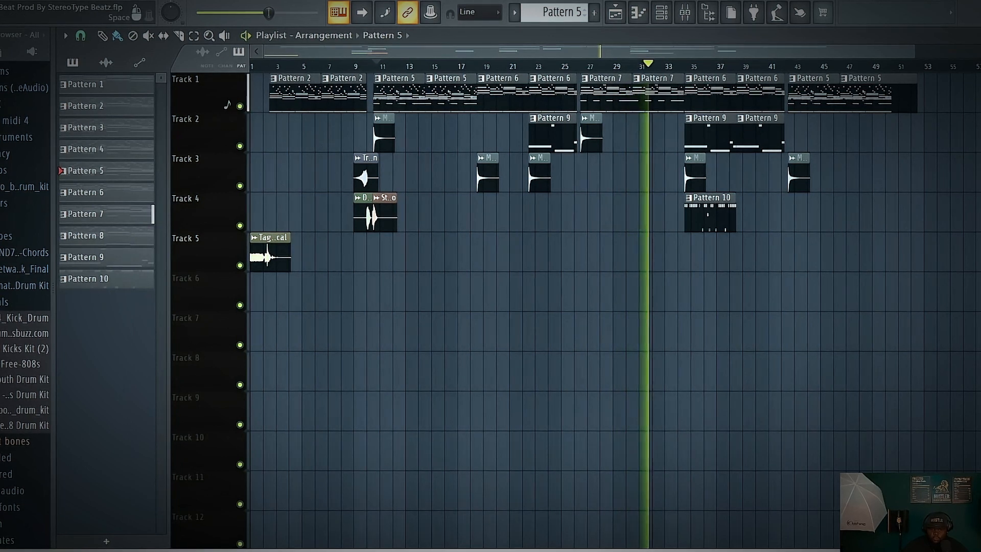
key(space)
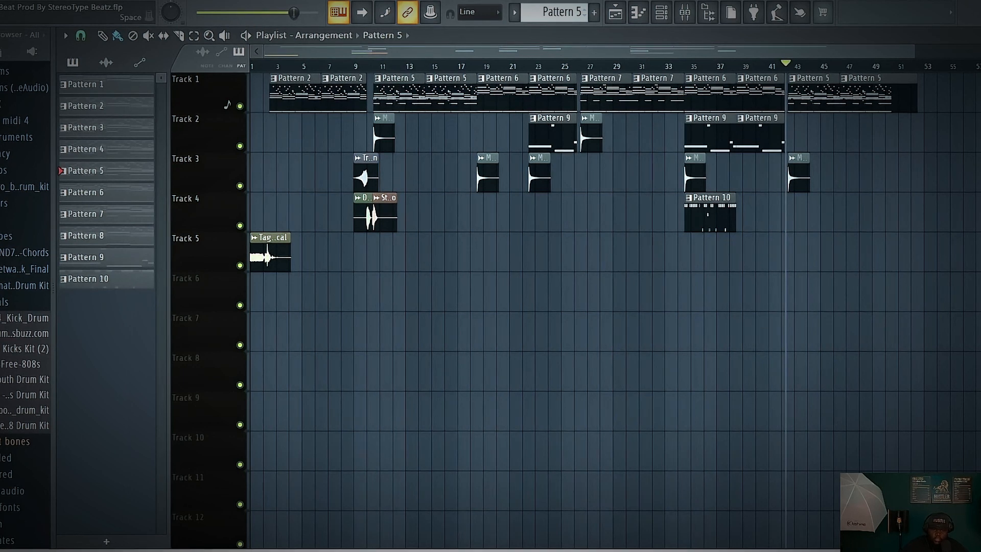
key(space)
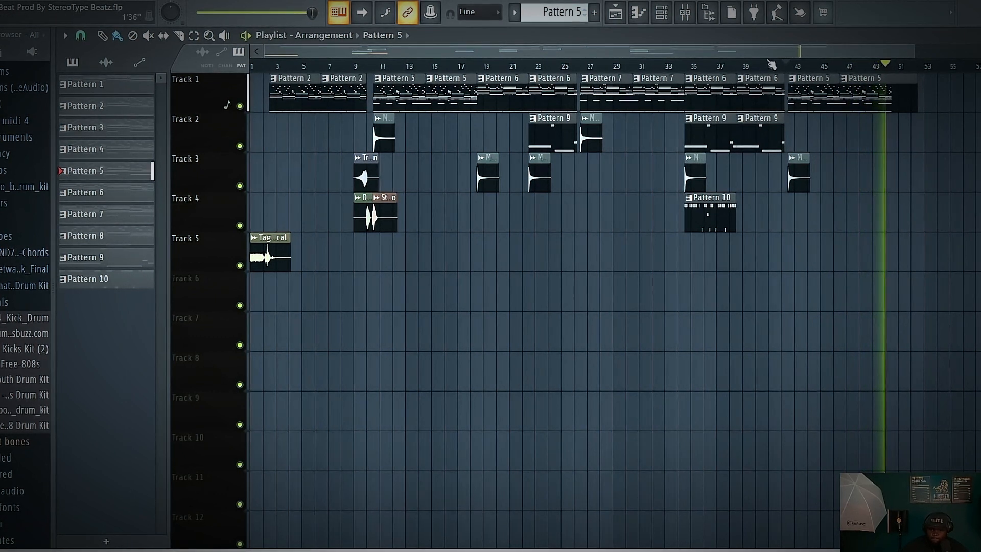
key(space)
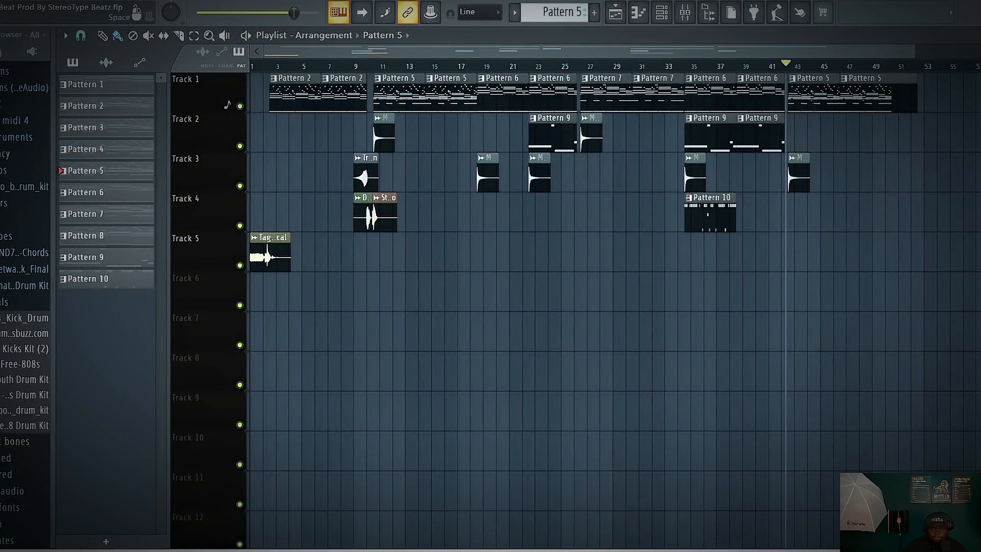